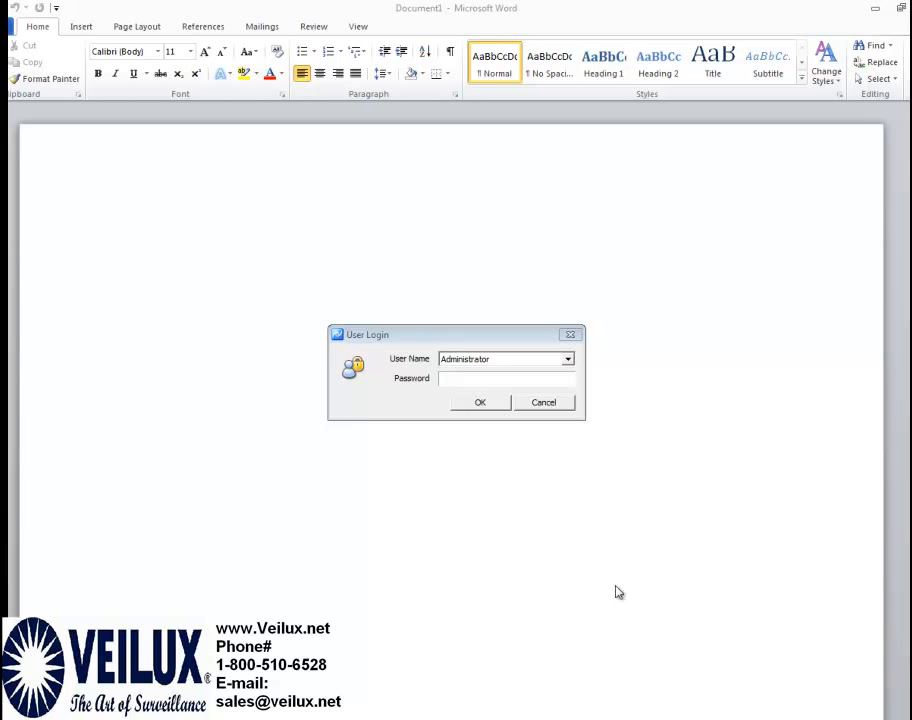
Log in to Veilux VMS as Administrator with the account password
left_click(493, 379)
type("*")
key("Return")
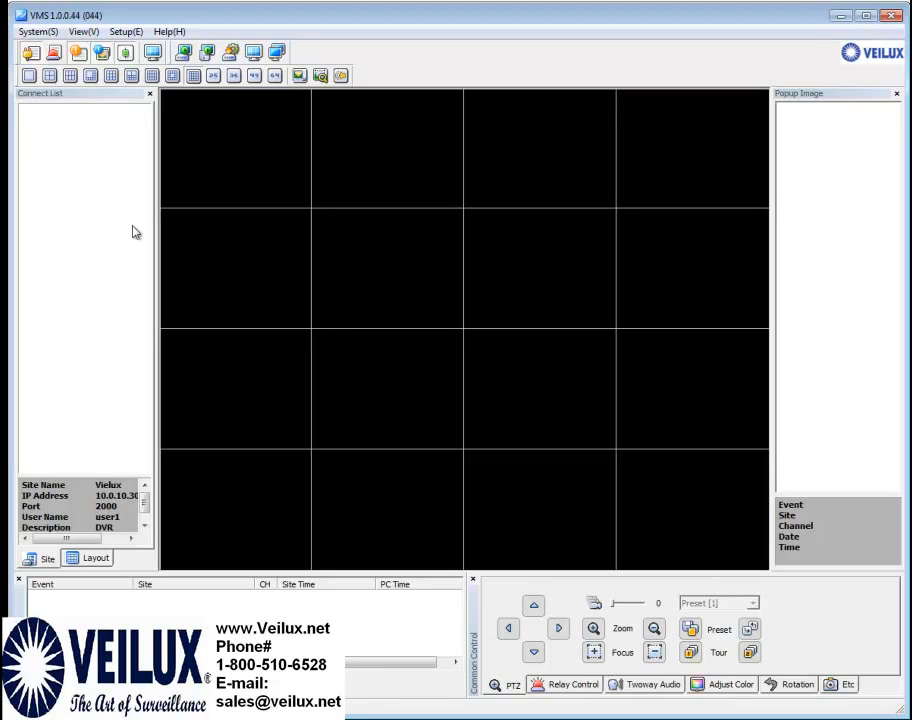
Start a new site named DVR, described Veilux, at 10.0.10.30 port 8080
left_click(127, 33)
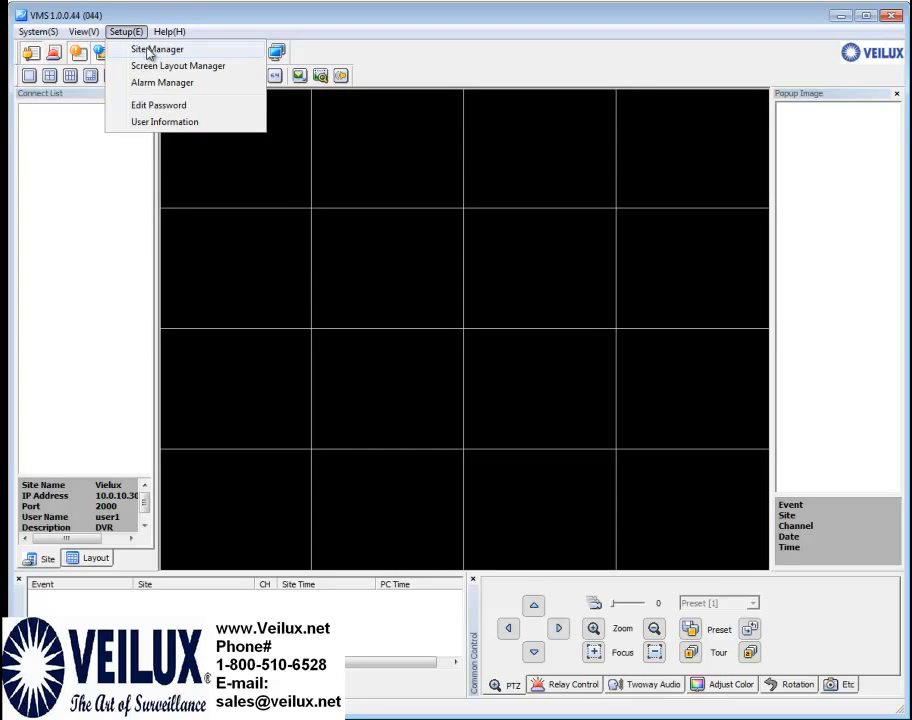
left_click(154, 57)
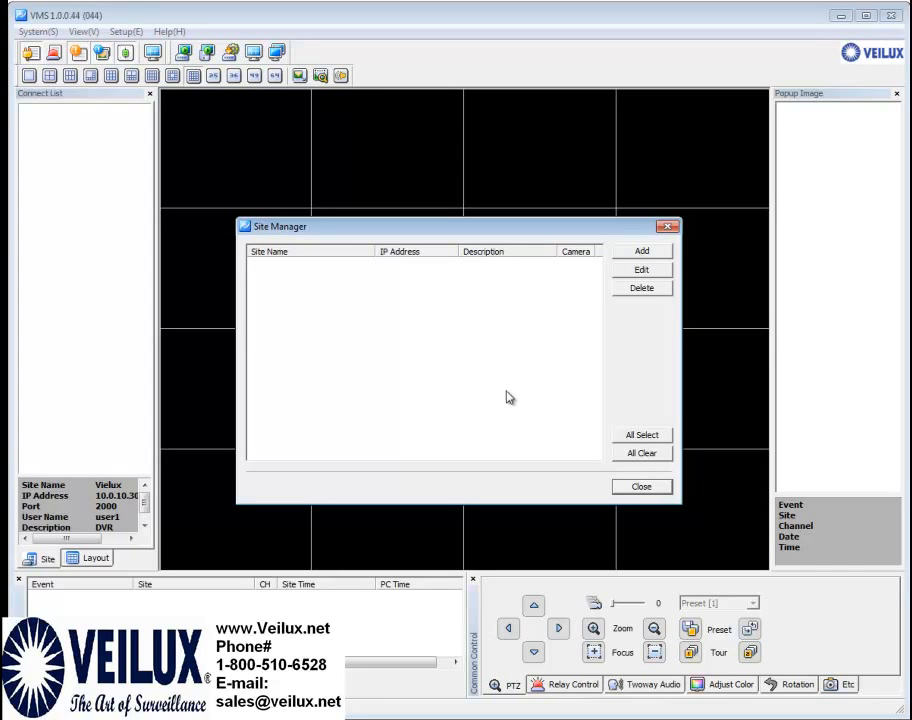
left_click(640, 252)
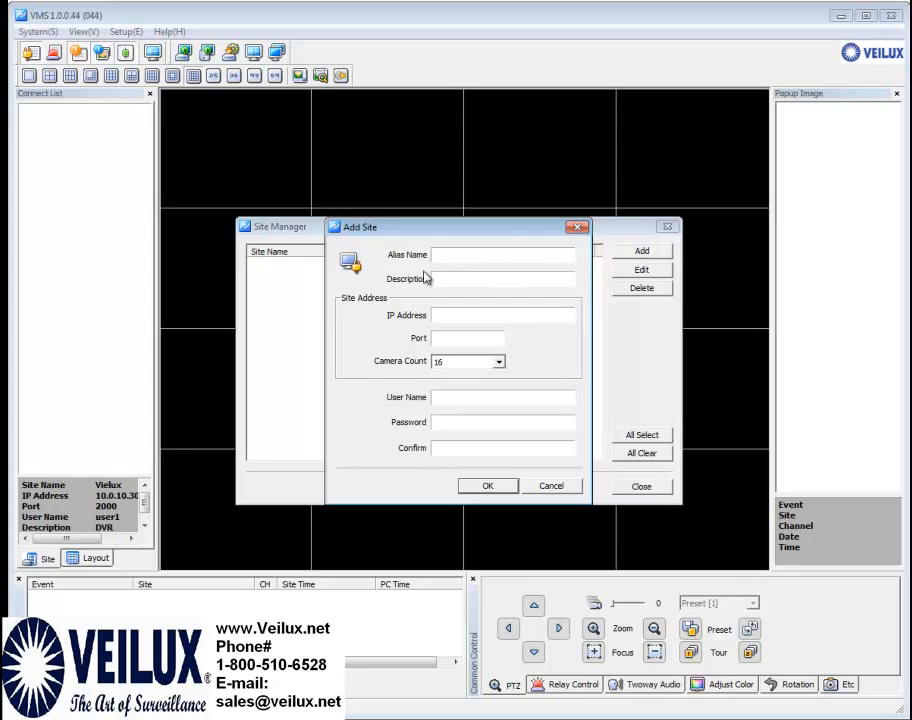
type("DVR")
left_click(472, 281)
type("Veilux")
left_click(472, 314)
type("10.0.10.30")
left_click(459, 339)
type("8080")
Enter the site's login user name and password, confirm the password, and save the site
left_click(462, 403)
type("user1")
key("Tab")
type("1234567")
left_click(452, 451)
type("1234567")
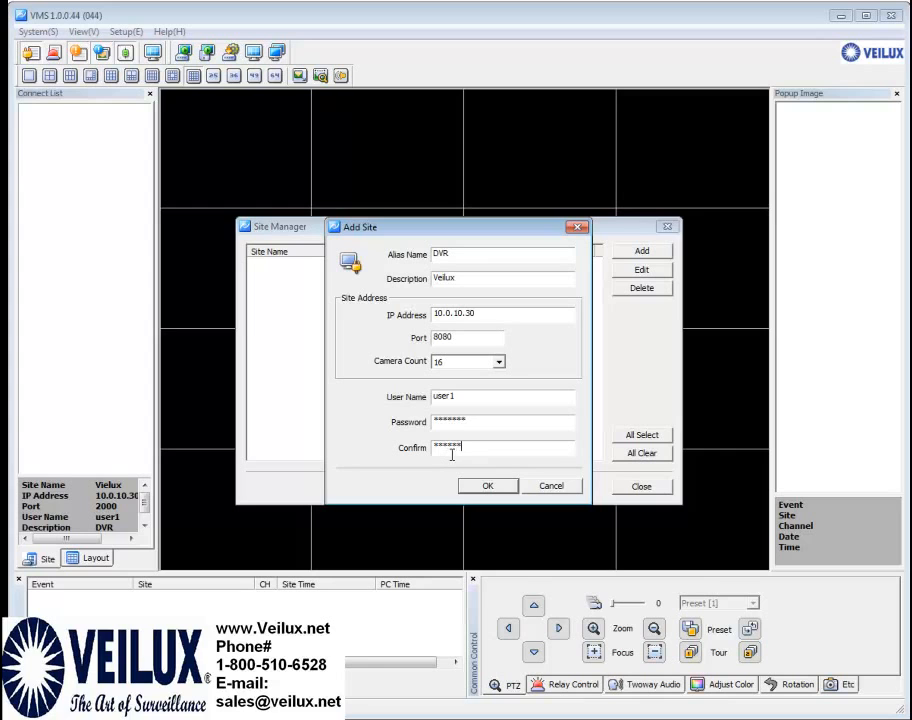
left_click(489, 487)
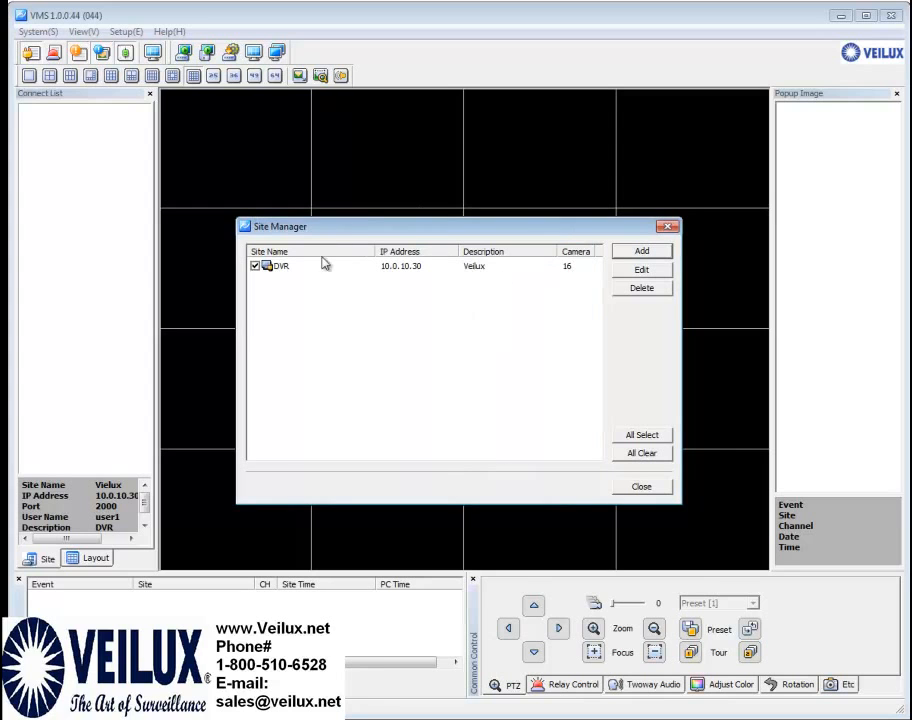
Close Site Manager and drag the DVR site from the Connect List onto the video grid
left_click(289, 266)
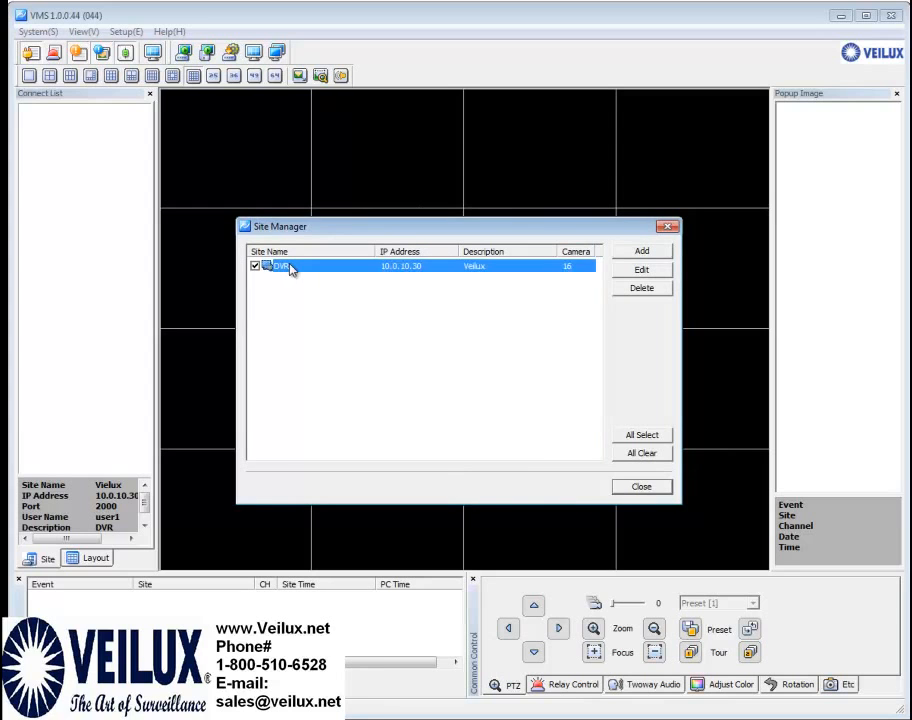
left_click(641, 488)
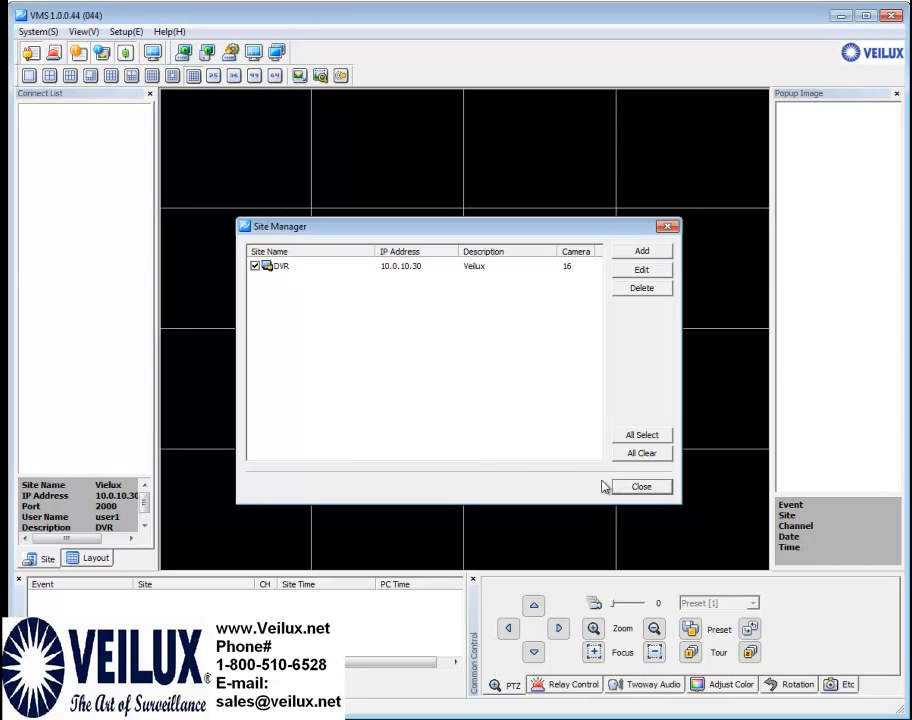
left_click(30, 112)
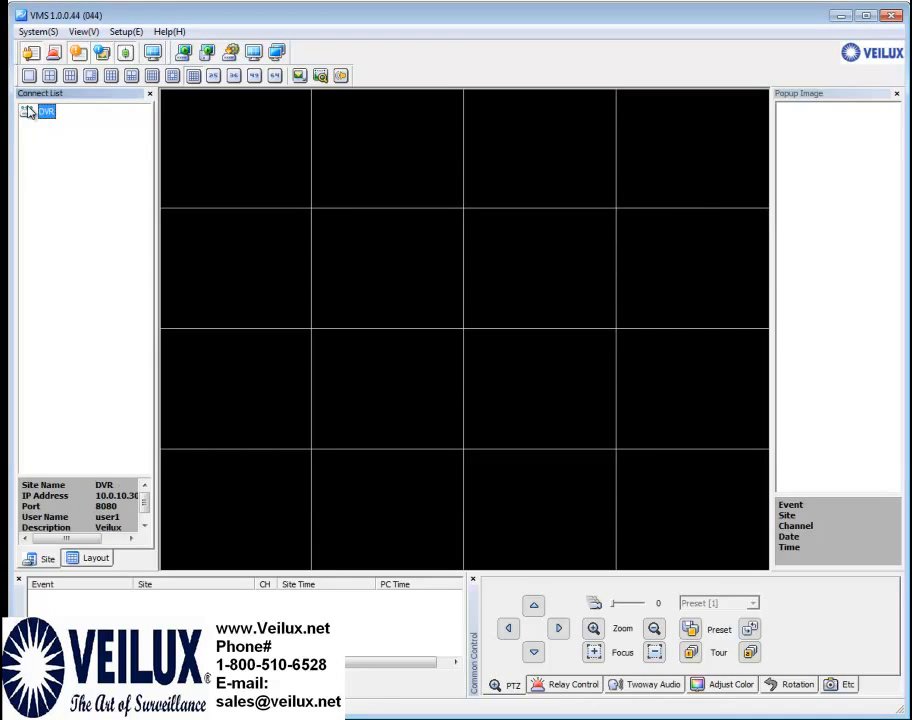
left_click_drag(42, 116, 221, 170)
Edit the DVR site in Site Manager so its port is 2000 instead of 8080
left_click(128, 32)
left_click(134, 47)
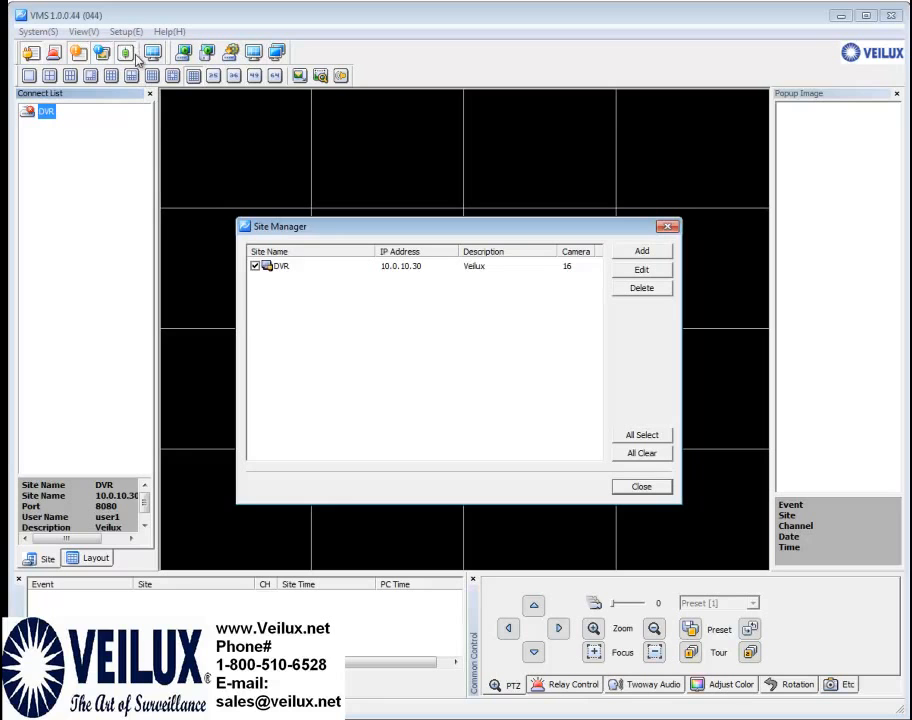
left_click(333, 268)
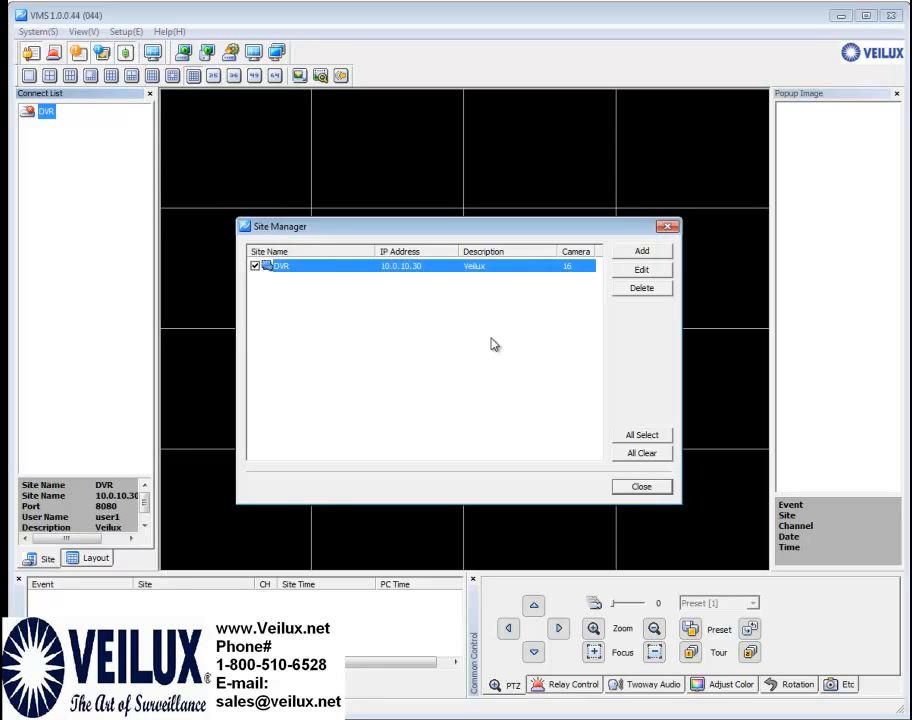
left_click(640, 271)
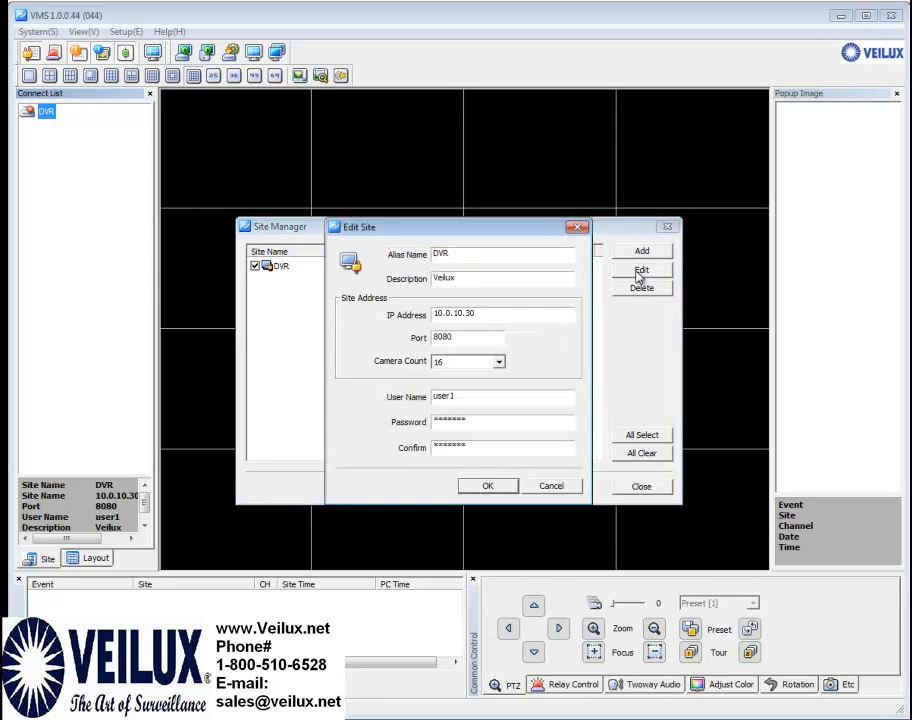
left_click(471, 337)
key("BackSpace")
key("BackSpace")
key("BackSpace")
key("BackSpace")
type("2000")
left_click(490, 485)
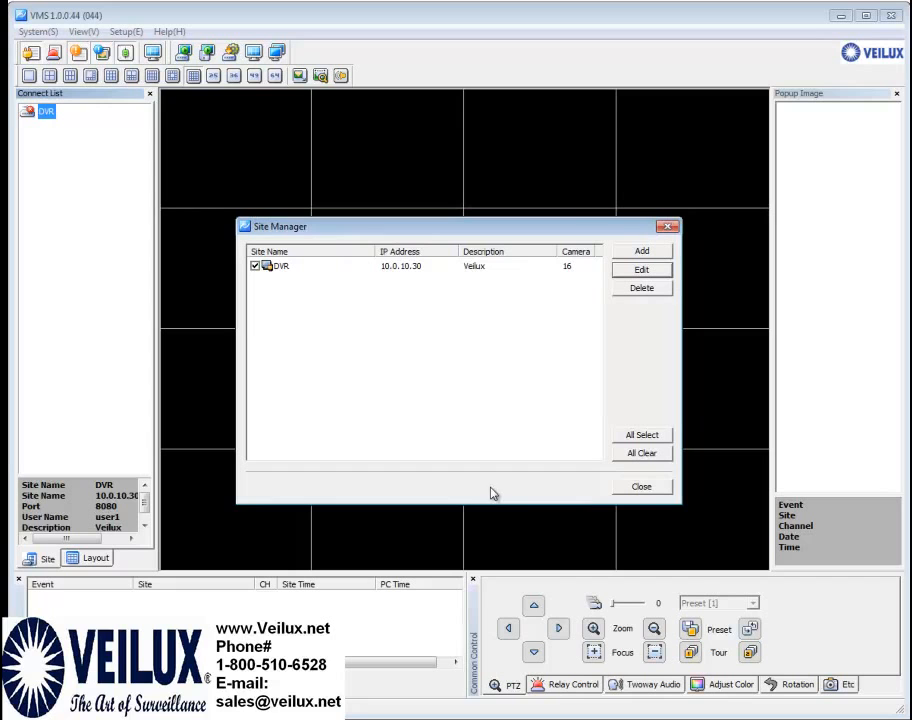
left_click(643, 488)
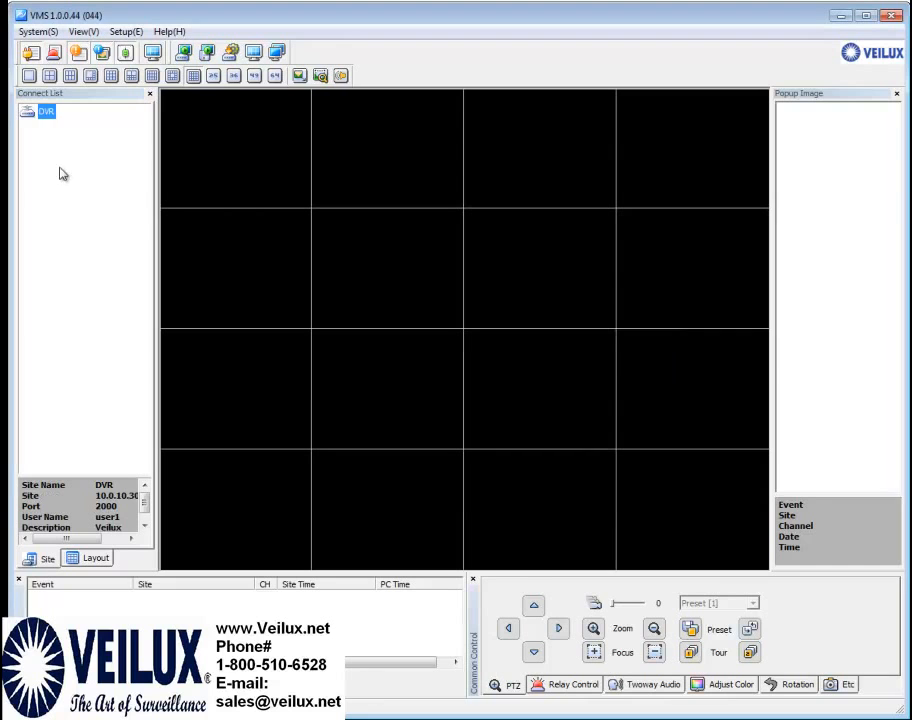
Connect the DVR's 16 channels to the grid and enlarge CH 02 to a single-camera view
left_click_drag(26, 119, 224, 157)
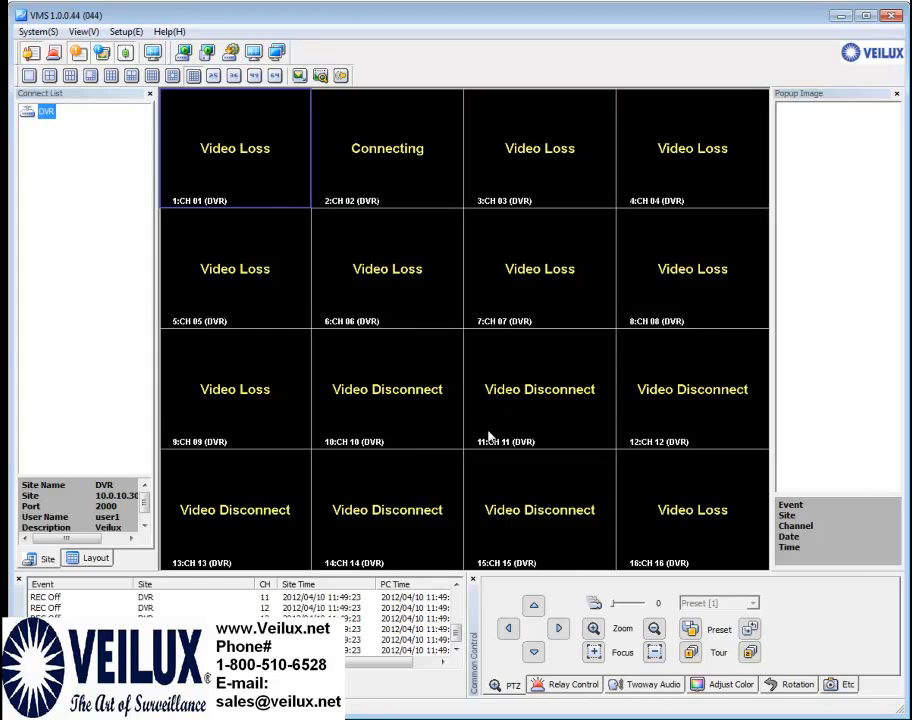
double_click(395, 170)
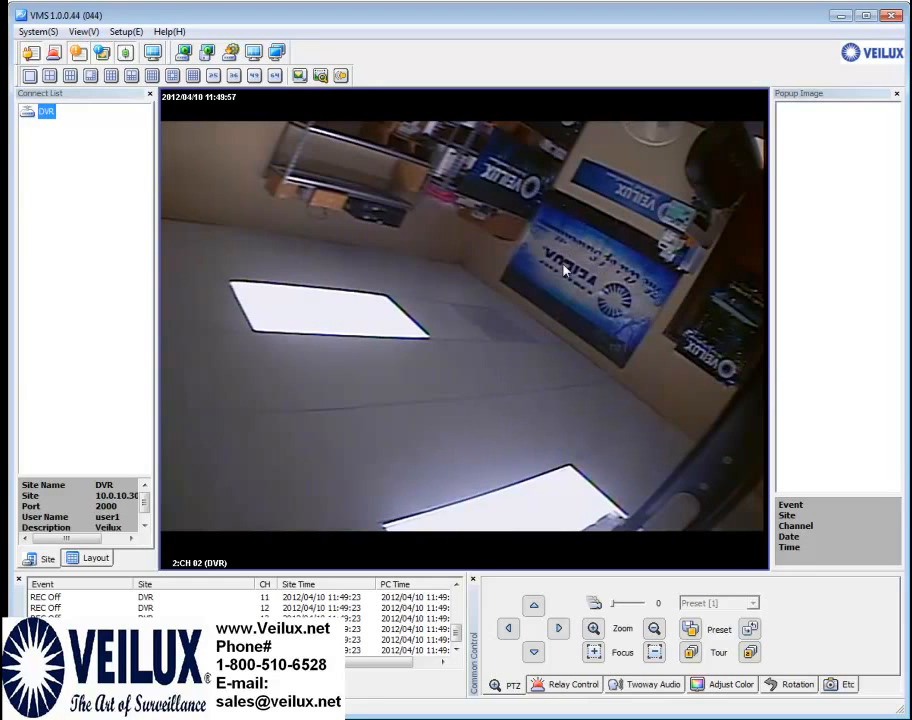
right_click(457, 281)
left_click(472, 301)
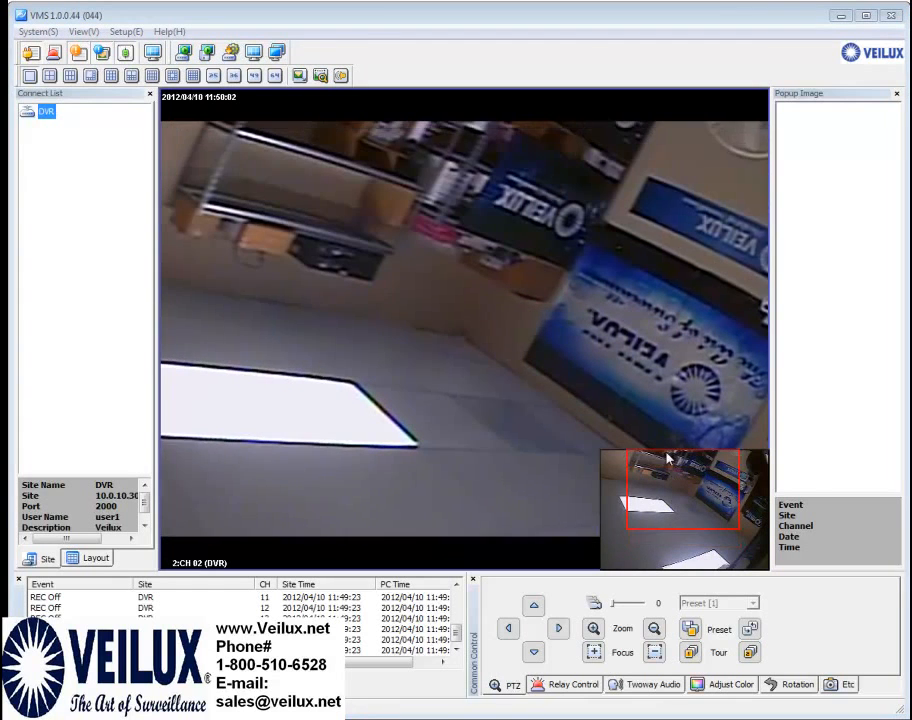
left_click_drag(669, 458, 678, 468)
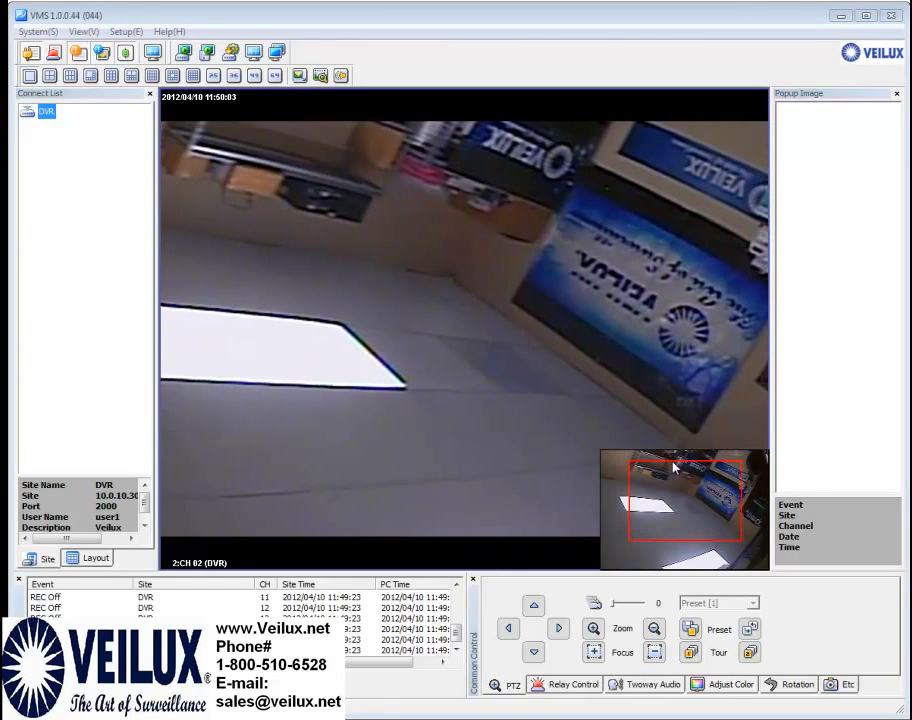
right_click(533, 406)
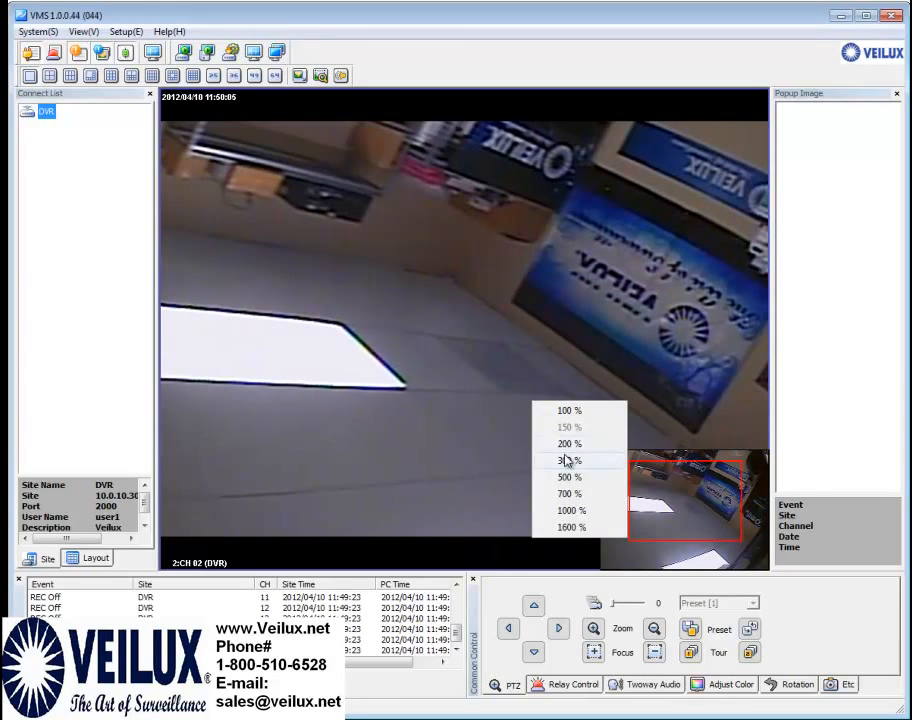
left_click(570, 442)
left_click_drag(658, 509, 683, 511)
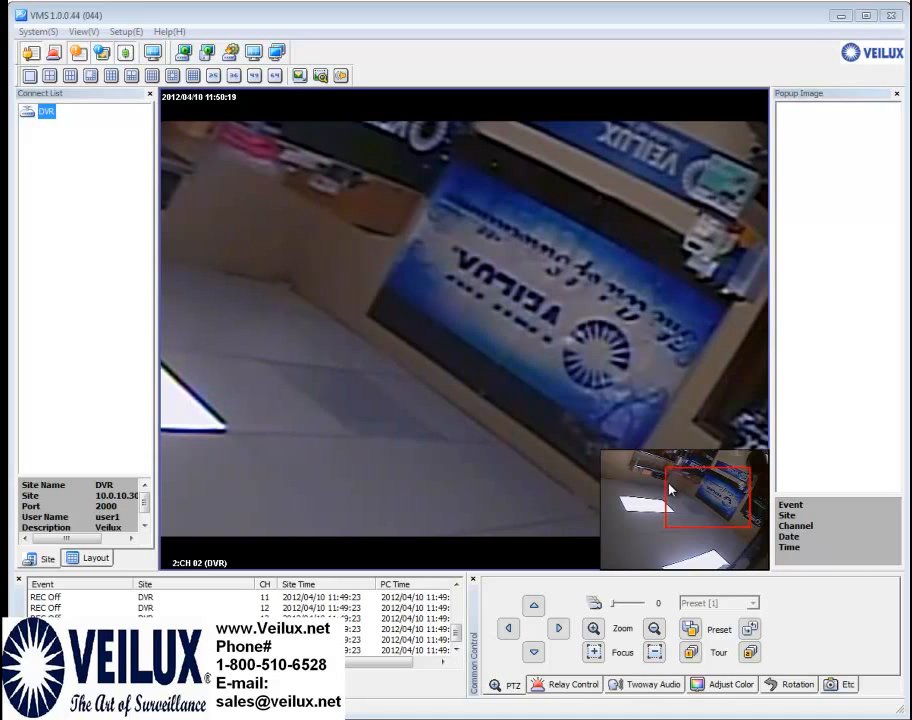
right_click(493, 405)
left_click(505, 416)
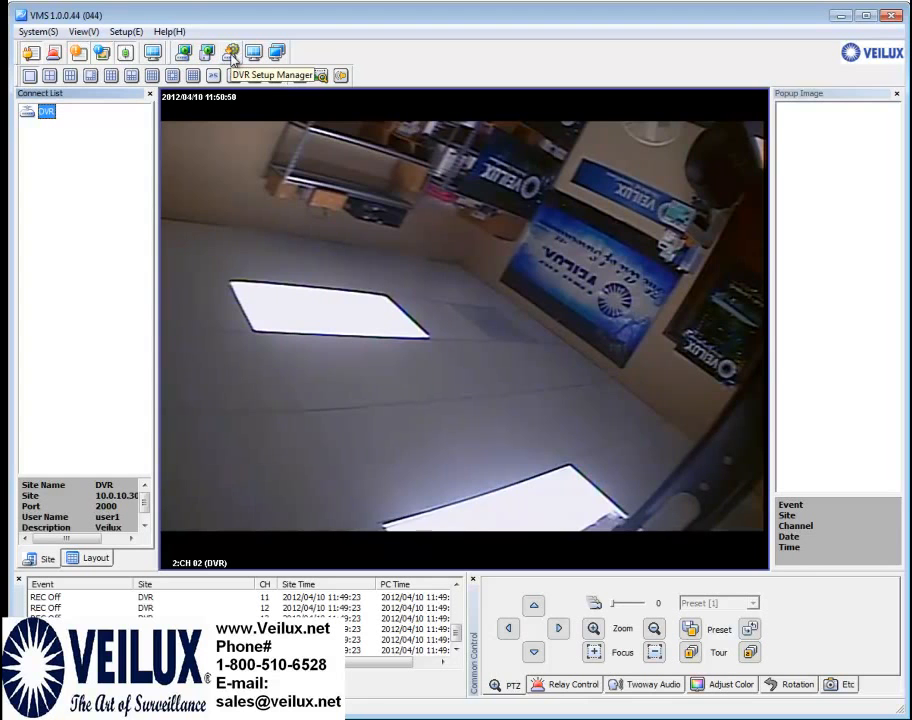
left_click(232, 55)
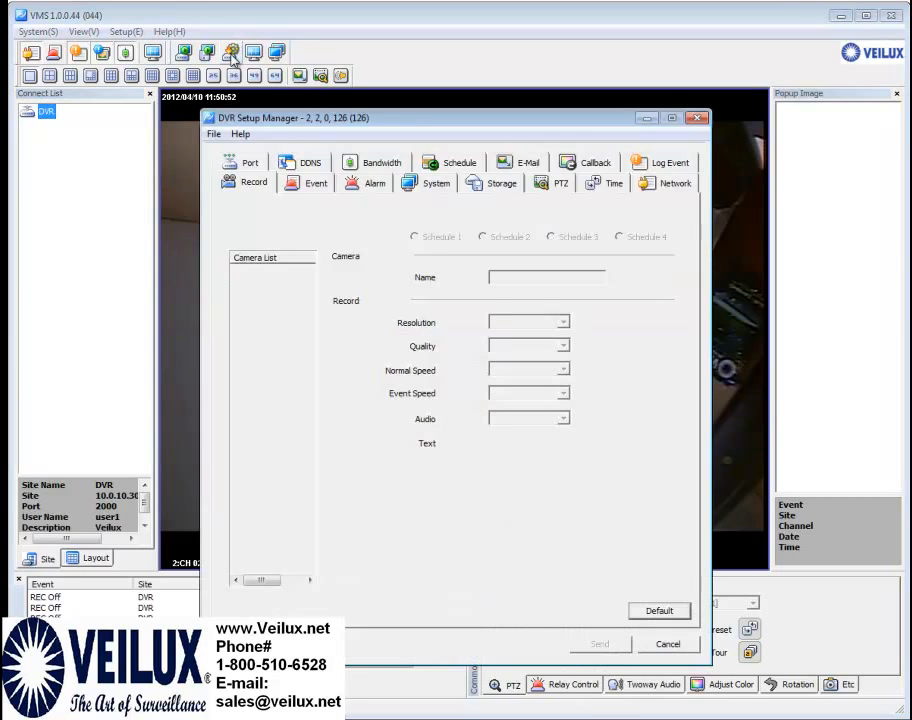
left_click_drag(482, 120, 517, 94)
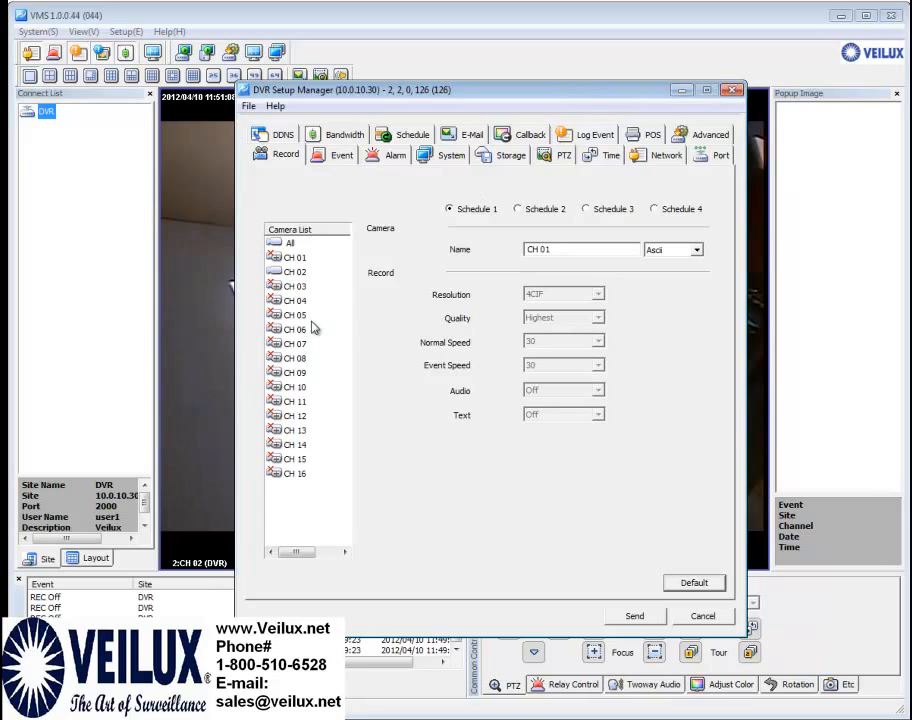
left_click(289, 243)
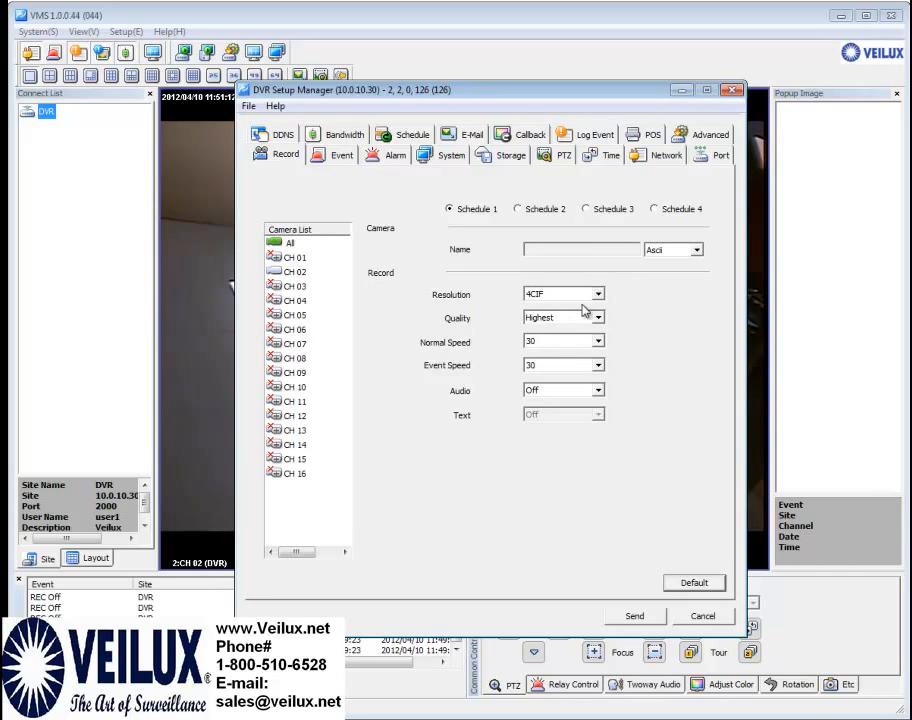
left_click(294, 270)
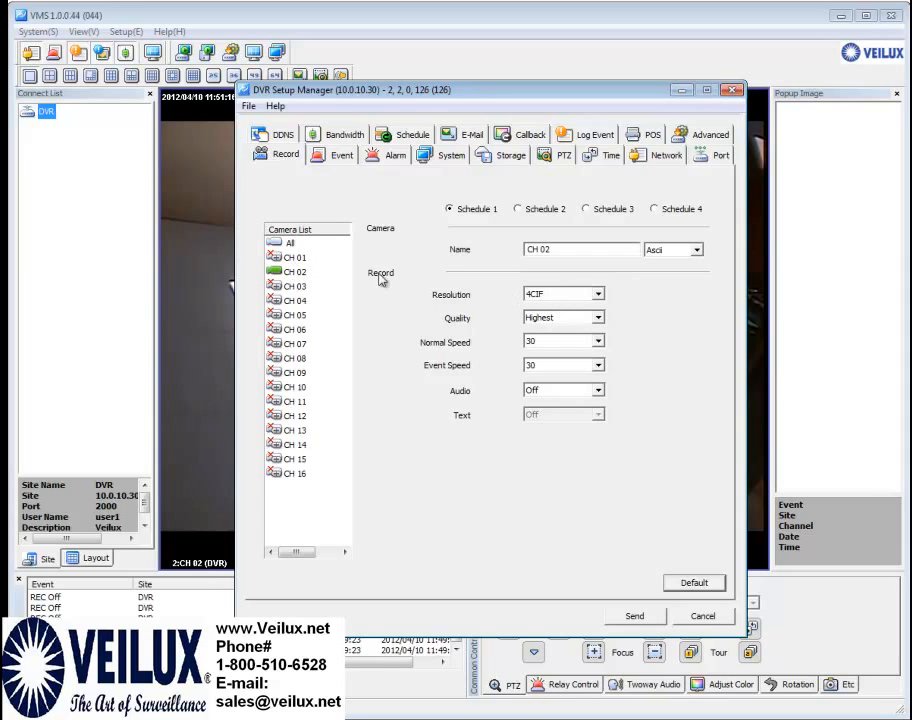
left_click(292, 246)
left_click(597, 294)
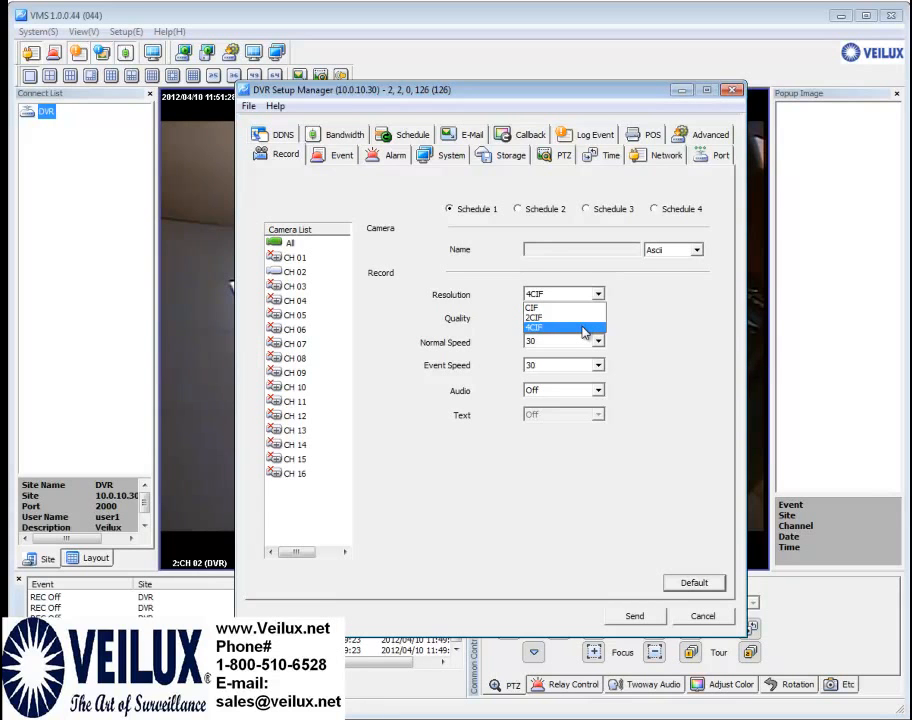
left_click(584, 328)
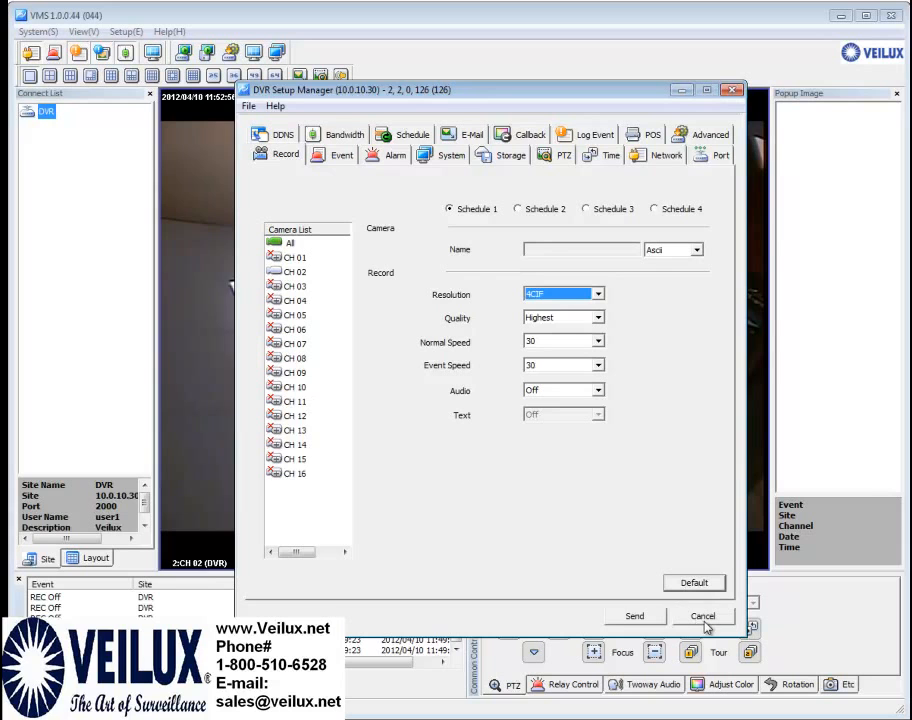
Review CH 02's Event settings with Motion On, compare CH 04, then go to the Alarm tab
left_click(333, 156)
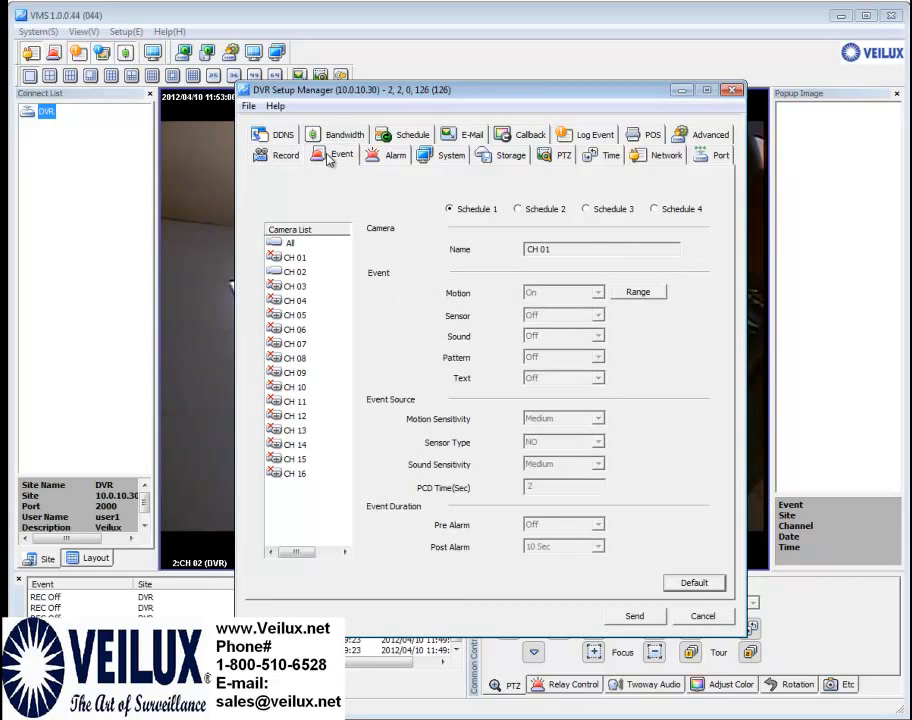
left_click(292, 271)
left_click(296, 288)
left_click(294, 271)
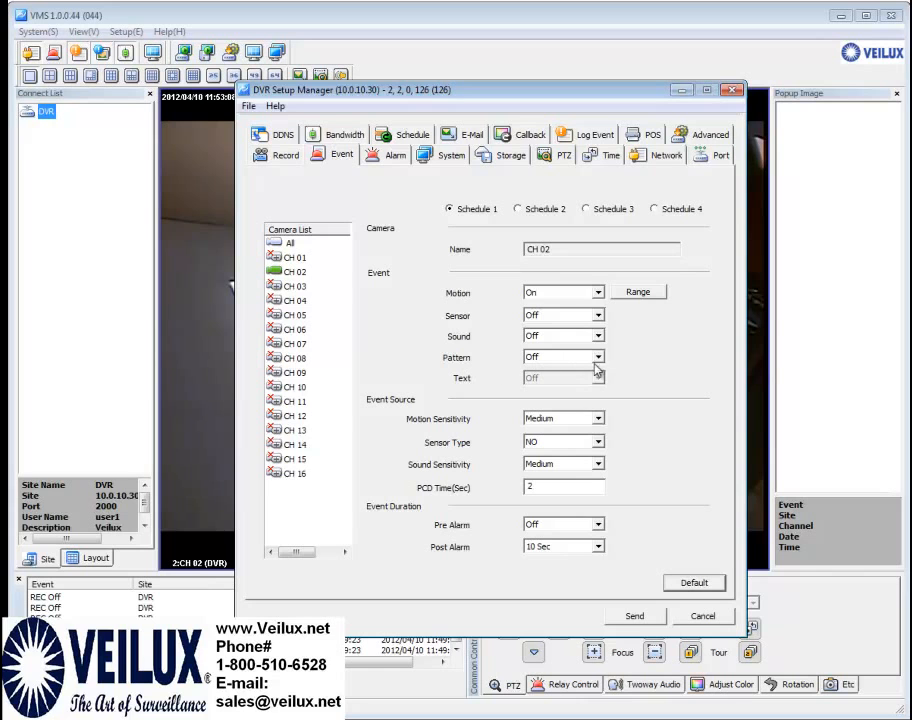
left_click(598, 296)
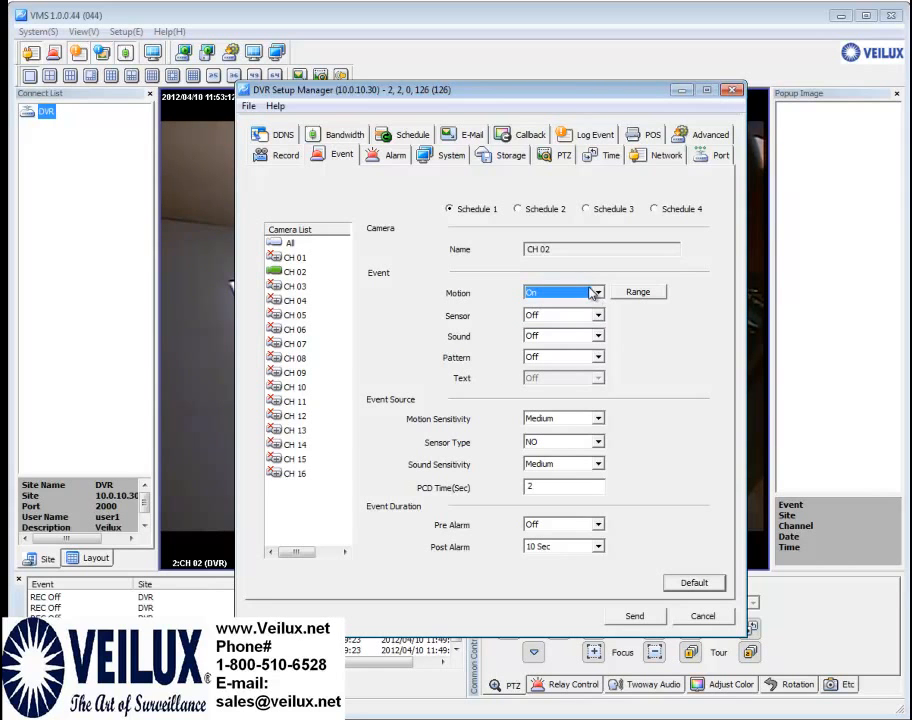
left_click(295, 300)
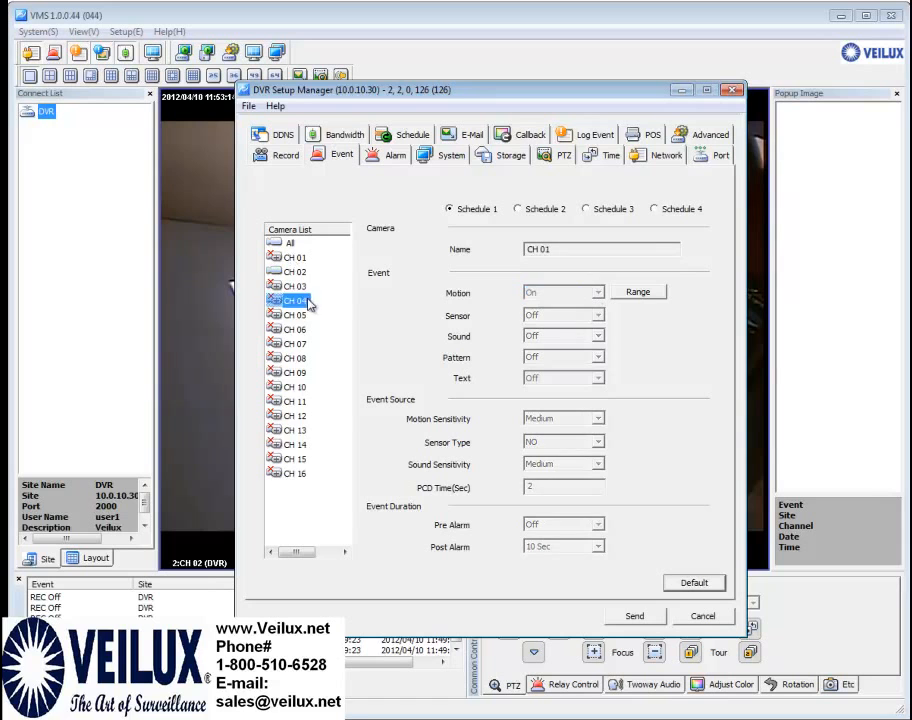
left_click(293, 274)
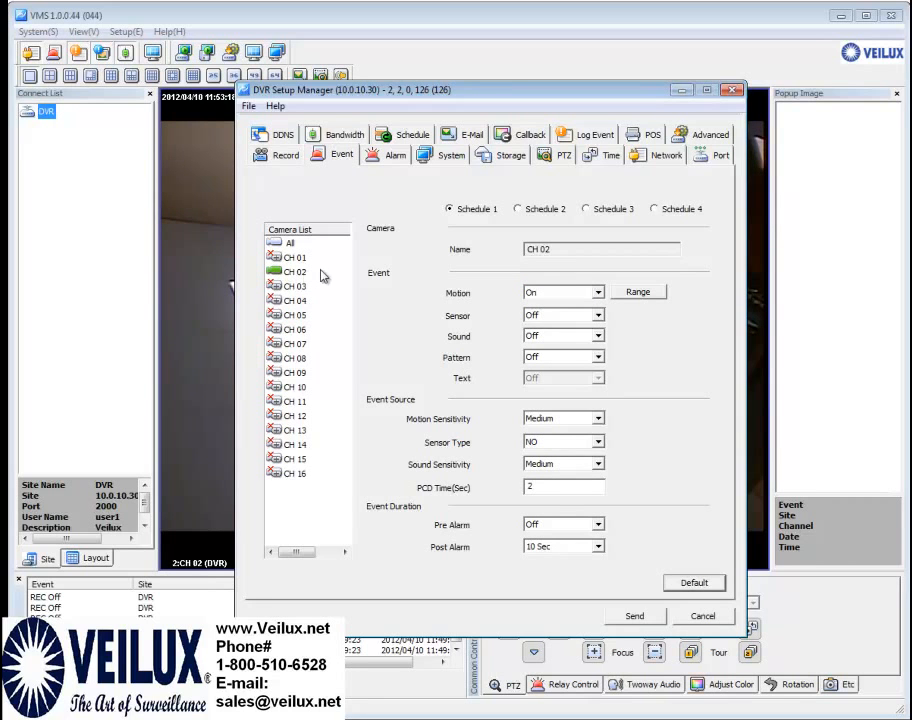
left_click(396, 158)
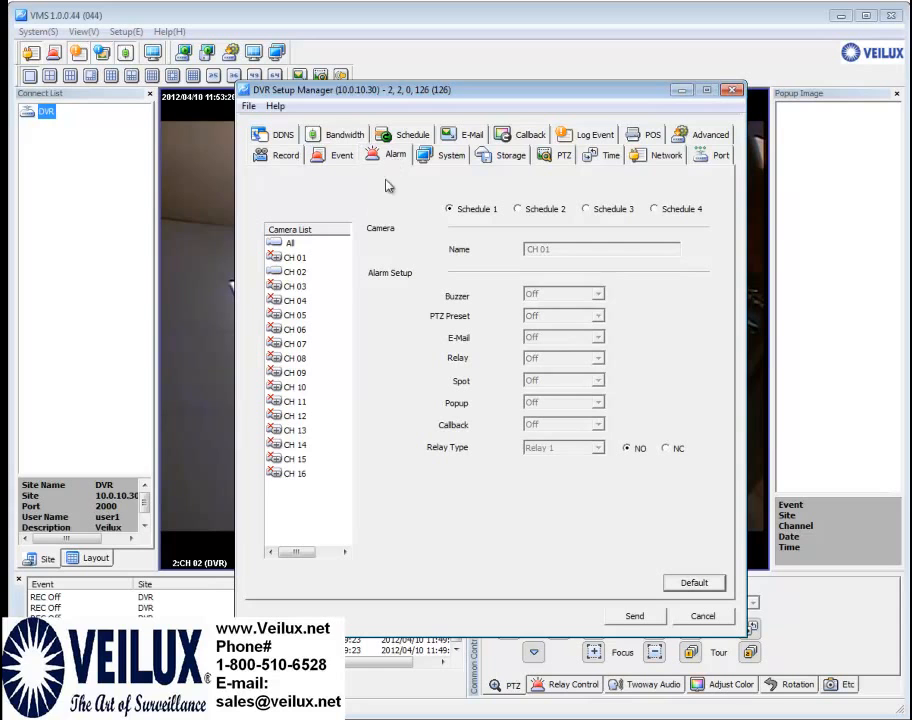
Select CH 02 to show its alarm settings: all actions Off, relay type Relay 1
left_click(311, 276)
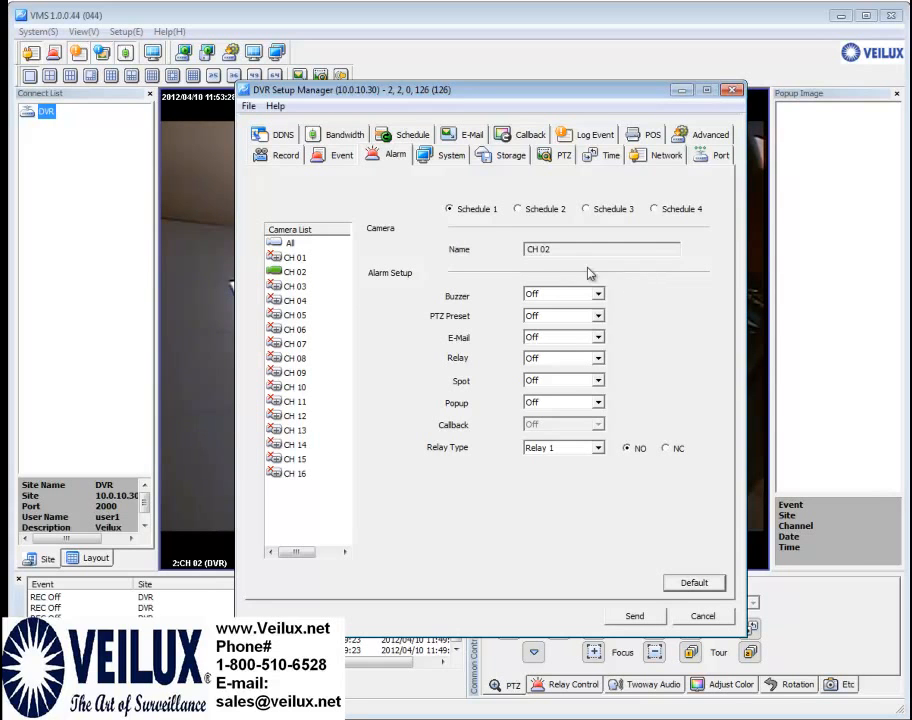
Show the System settings: menu timeout 3 Min, Buzzer error alarm, yy/mm/dd dates
left_click(442, 157)
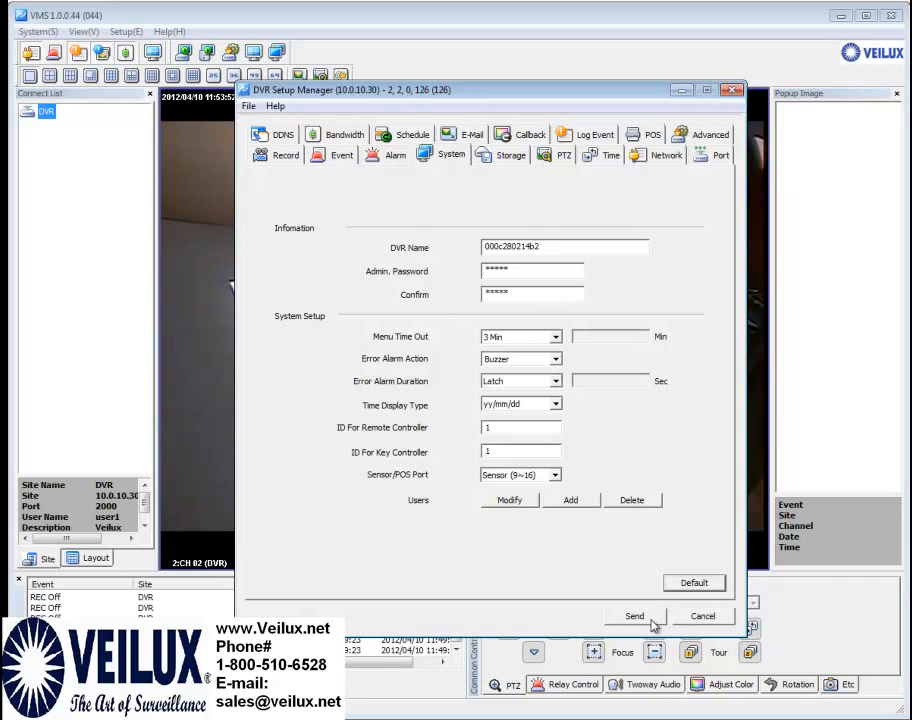
Open the Storage settings and keep Private Recording Off, with HDD Overwrite On
left_click(505, 160)
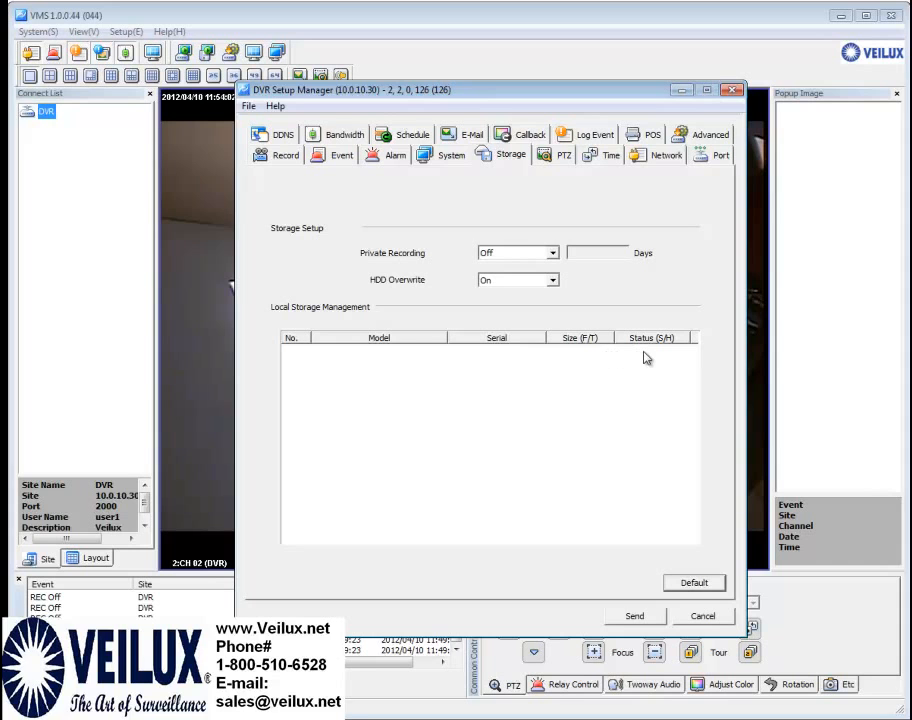
left_click(553, 253)
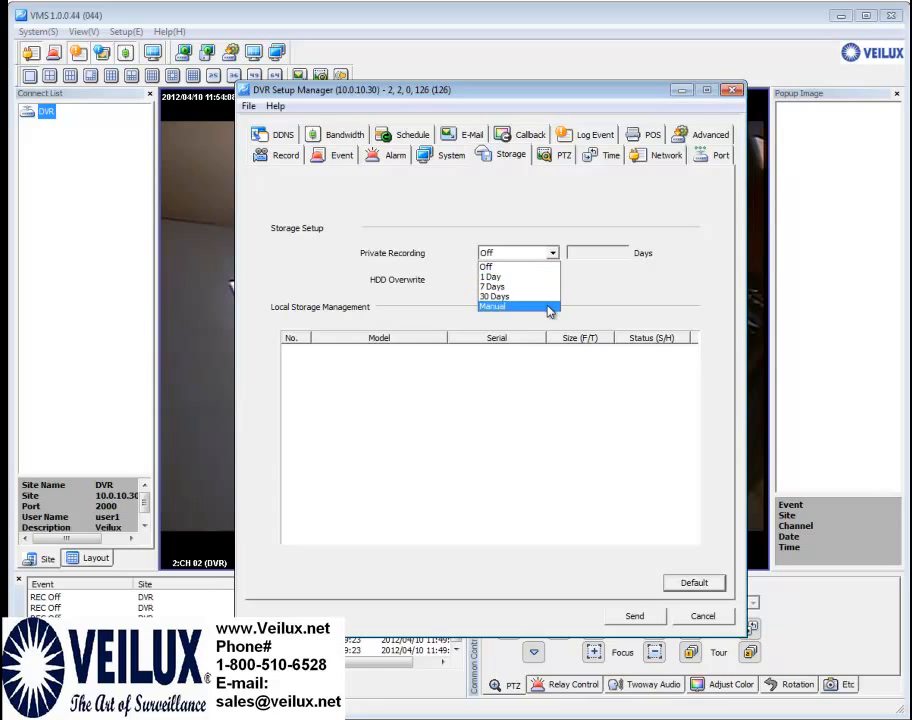
left_click(522, 267)
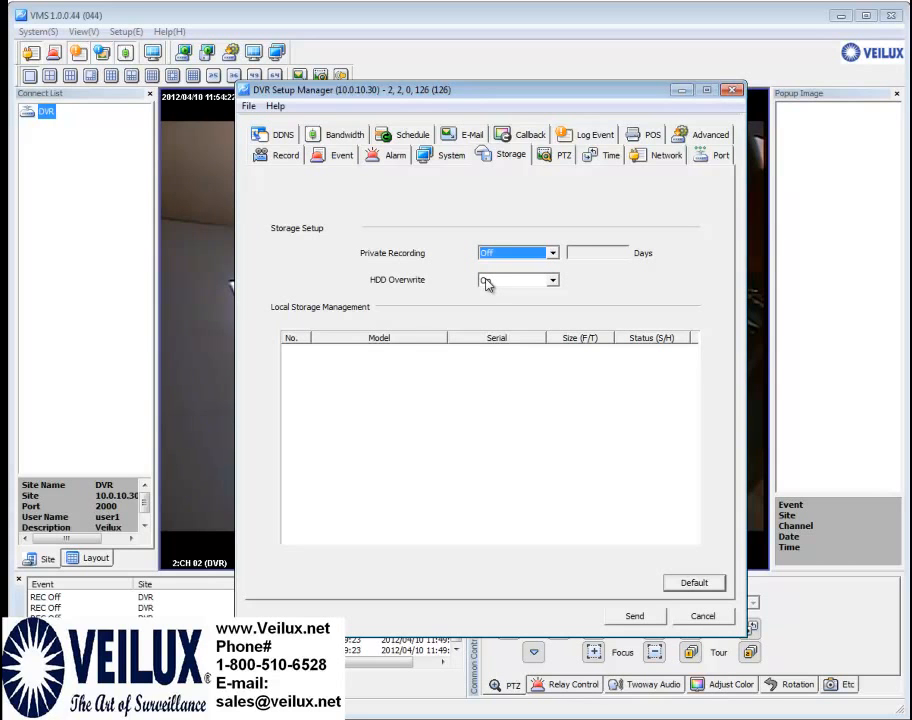
Set CH 02's PTZ protocol to PELCO, variant PELCO_D, with baud rate 9600
left_click(556, 156)
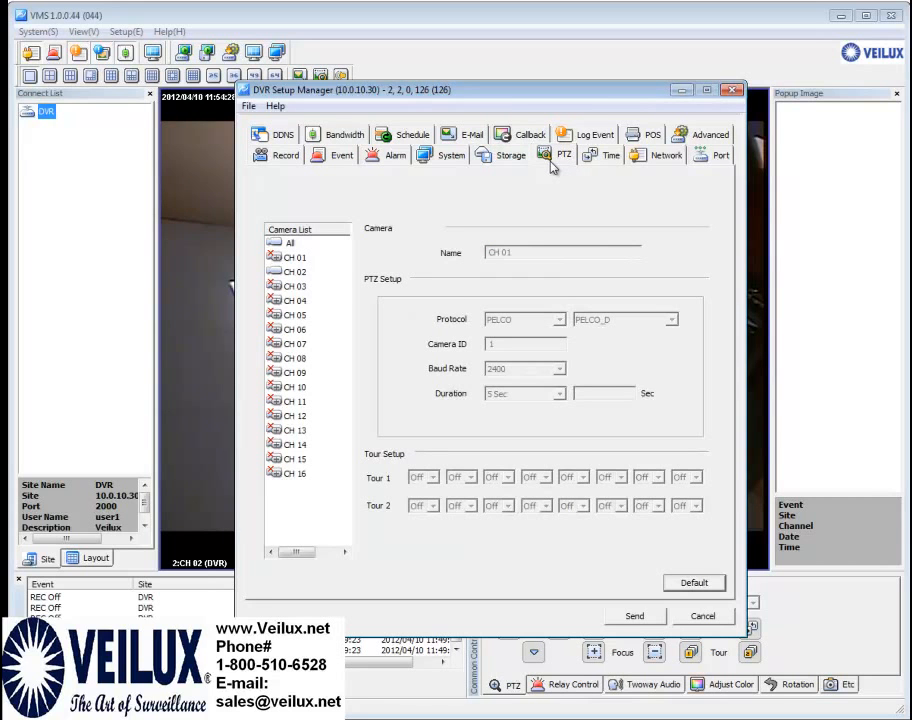
left_click(300, 272)
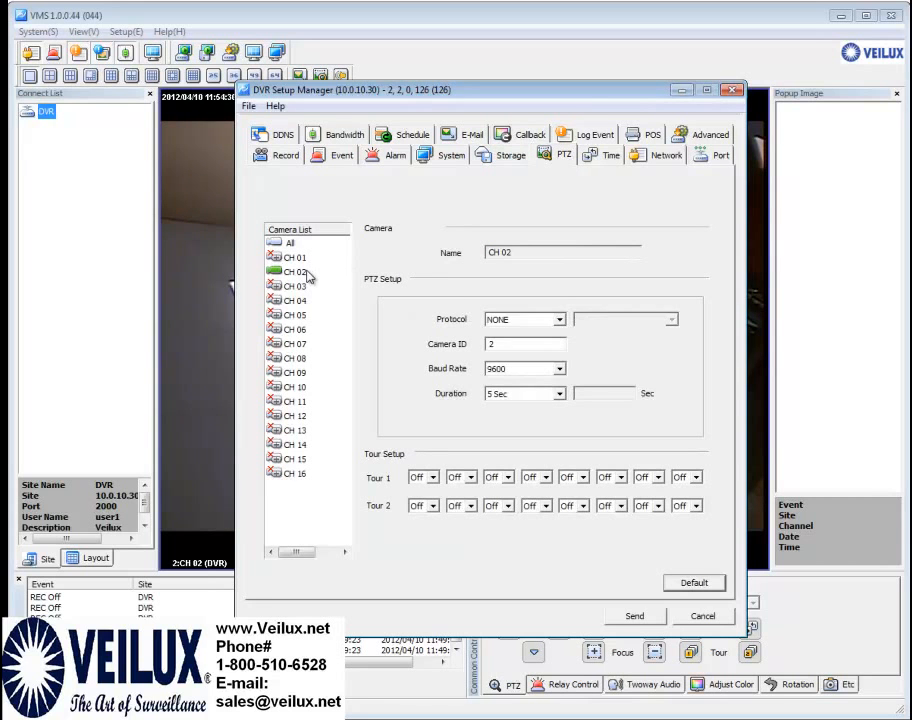
left_click(560, 320)
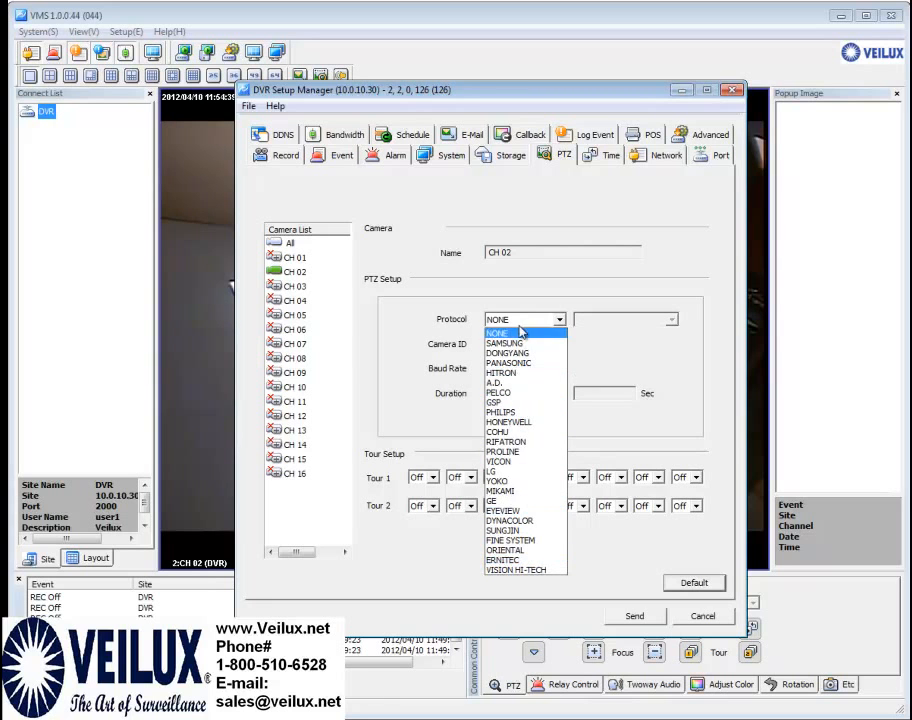
left_click(539, 393)
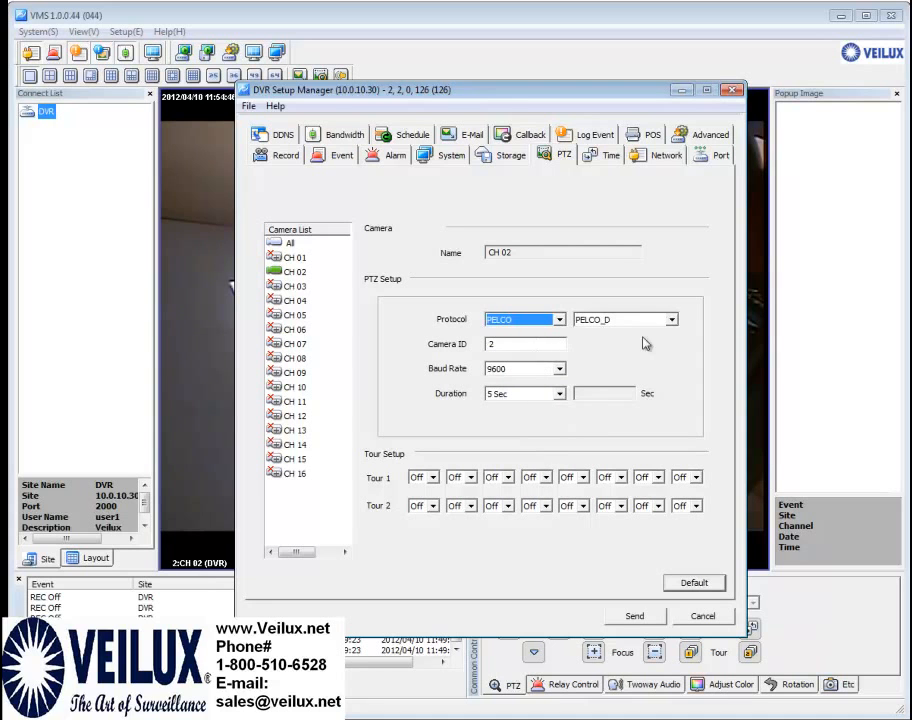
left_click(671, 319)
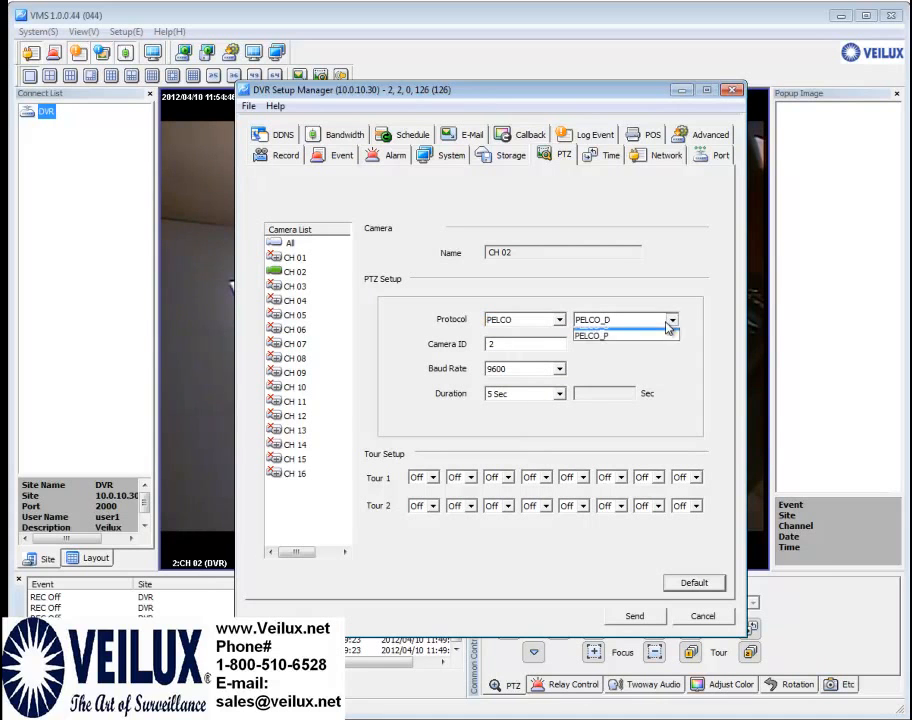
left_click(562, 375)
left_click(561, 371)
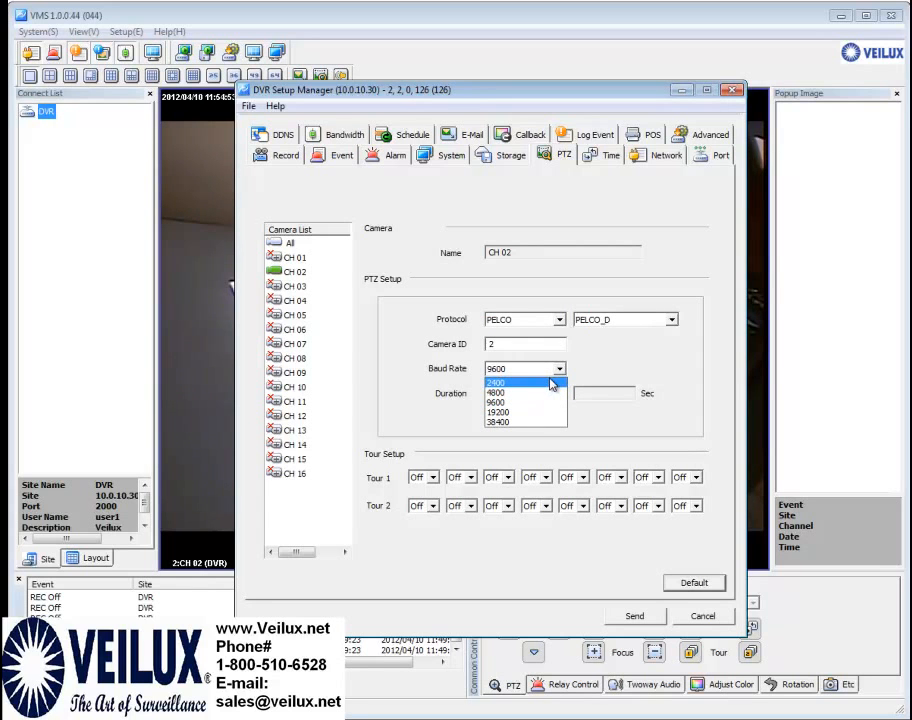
left_click(631, 366)
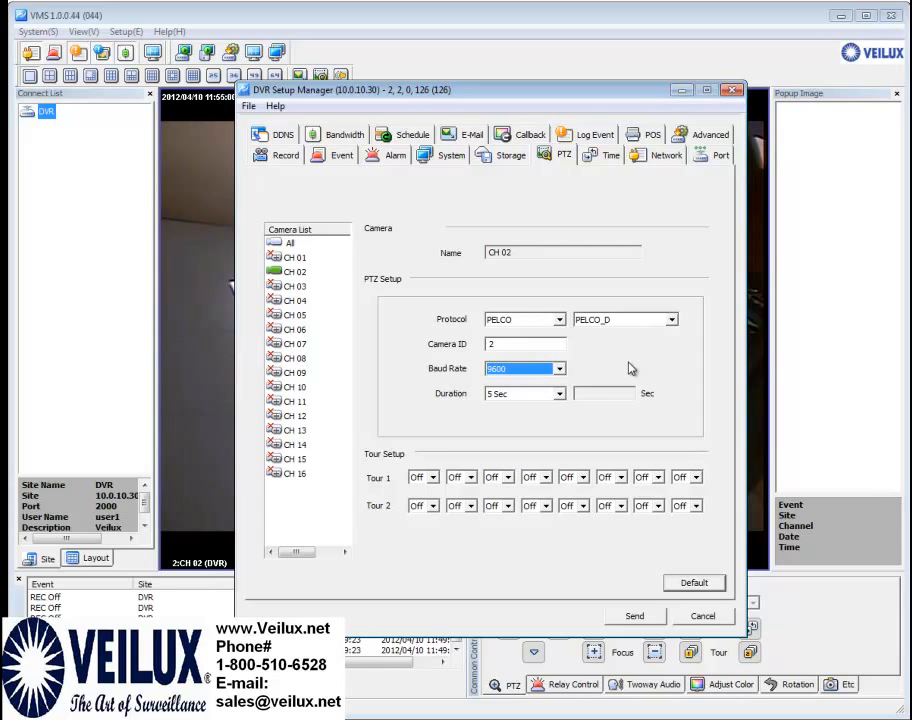
Keep the time zone at Central Time (US & Canada), then show the Network settings
left_click(602, 158)
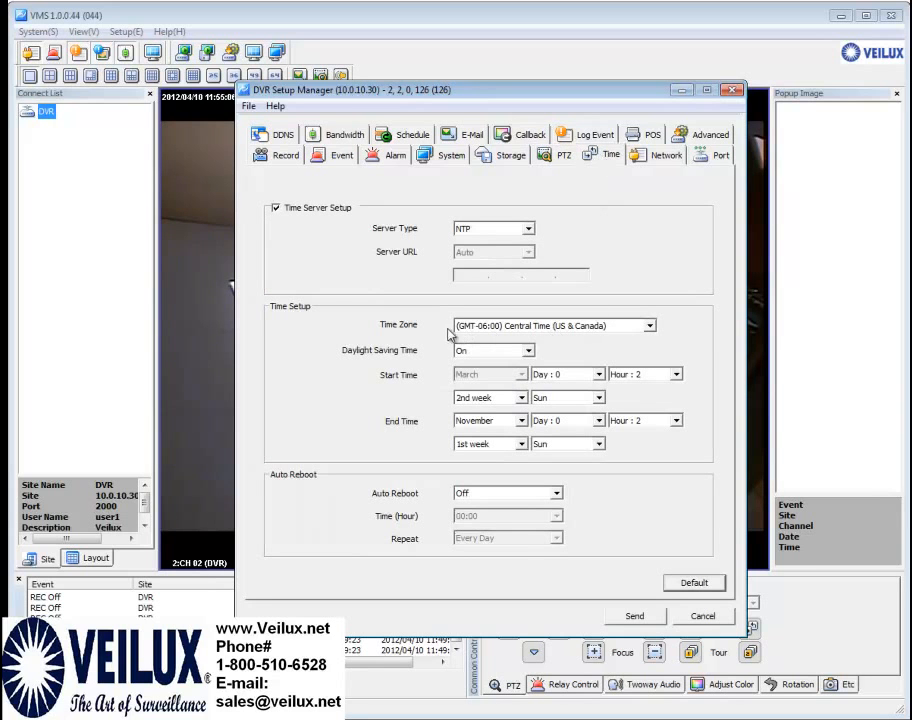
left_click(639, 329)
mouse_move(653, 400)
left_mouse_down()
mouse_move(656, 368)
mouse_move(660, 397)
mouse_move(658, 380)
left_mouse_up()
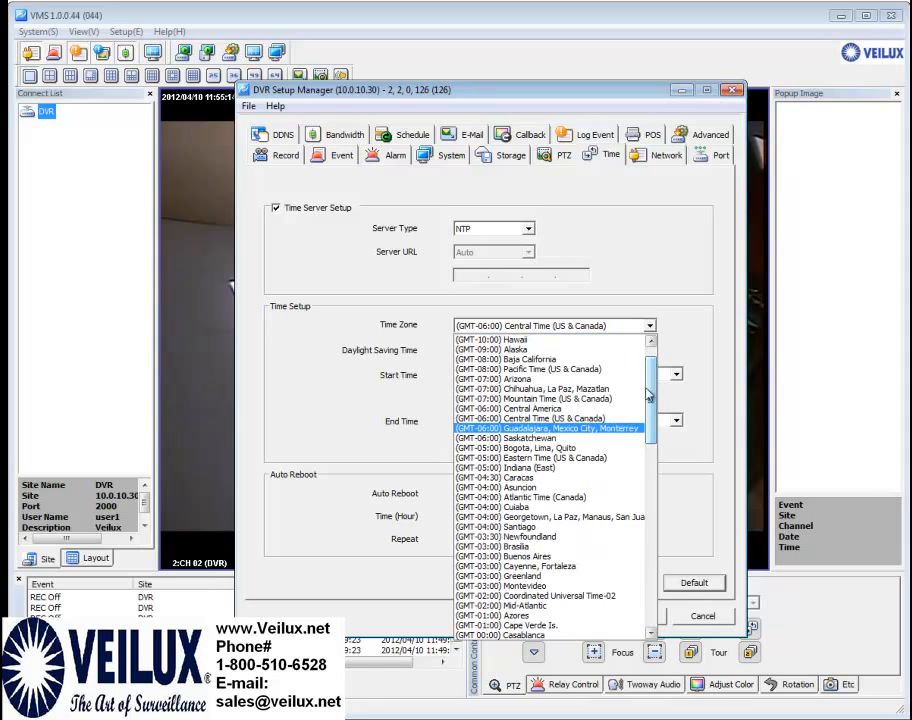
left_click(590, 420)
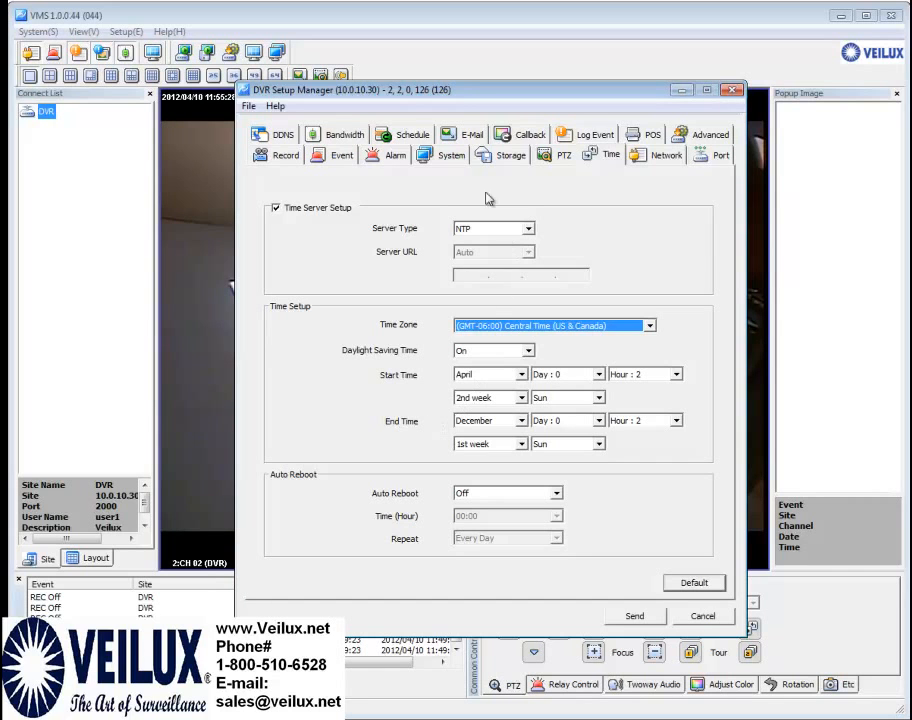
left_click(653, 157)
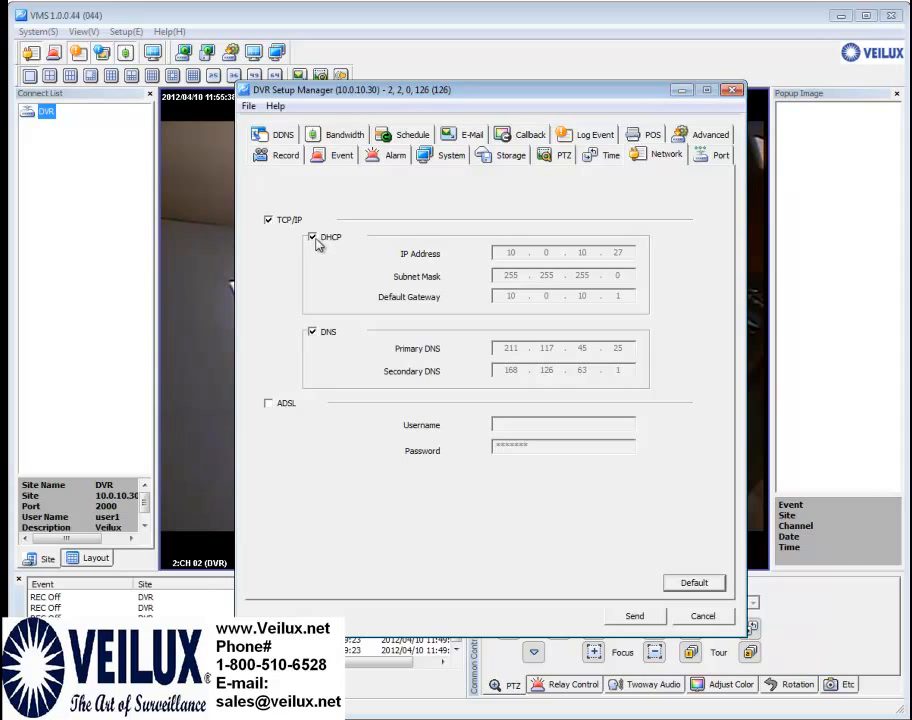
Show the Port settings: command port 2000, web server port 8080, UPnP On
left_click(720, 158)
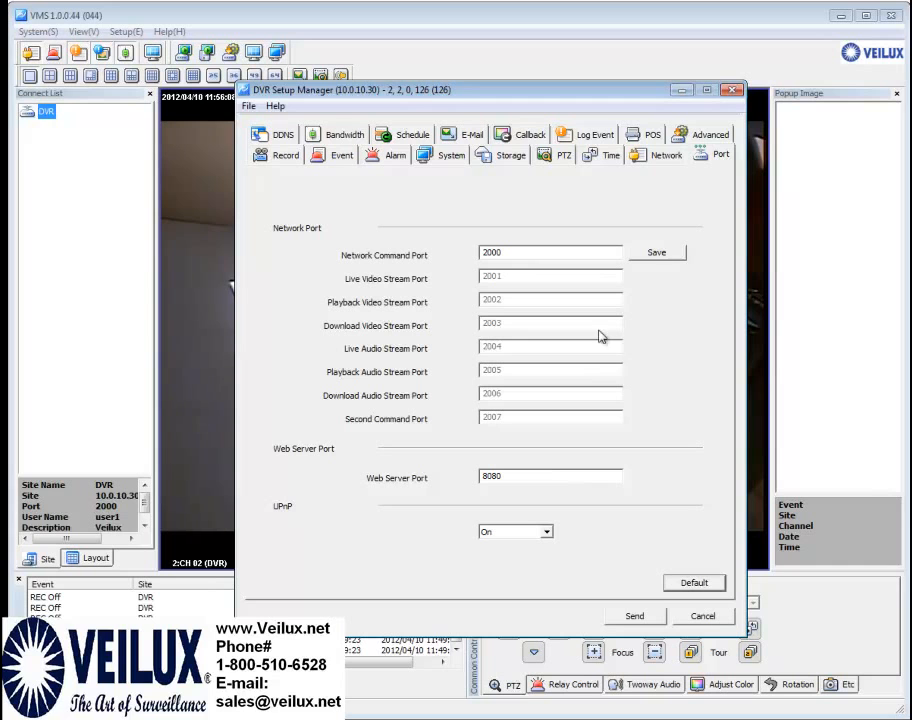
Review the DDNS settings, then show the Bandwidth settings (4CIF, High quality, H.264)
left_click(286, 137)
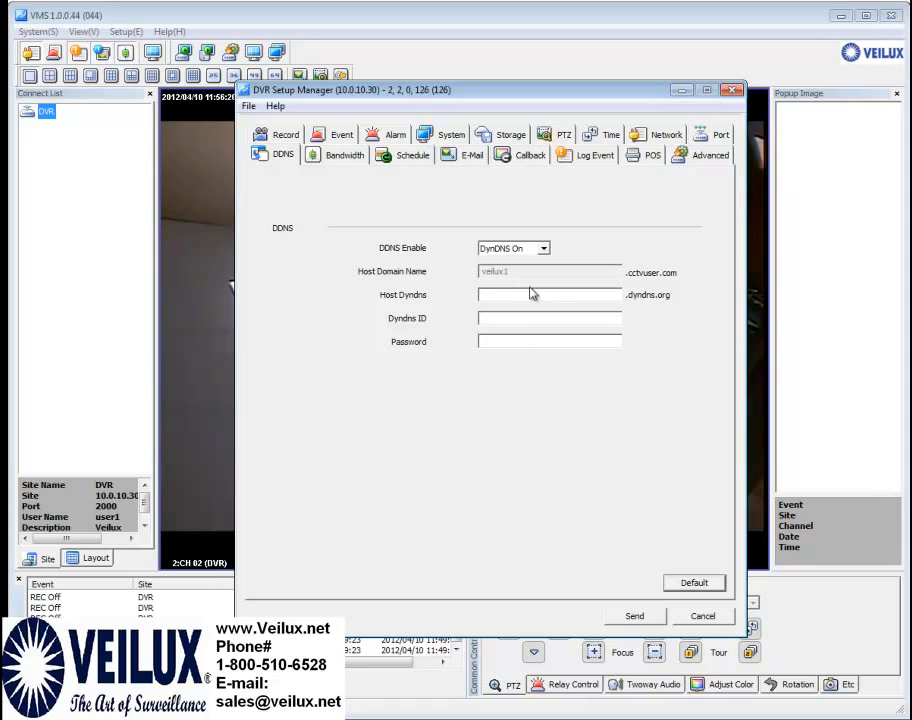
left_click(347, 161)
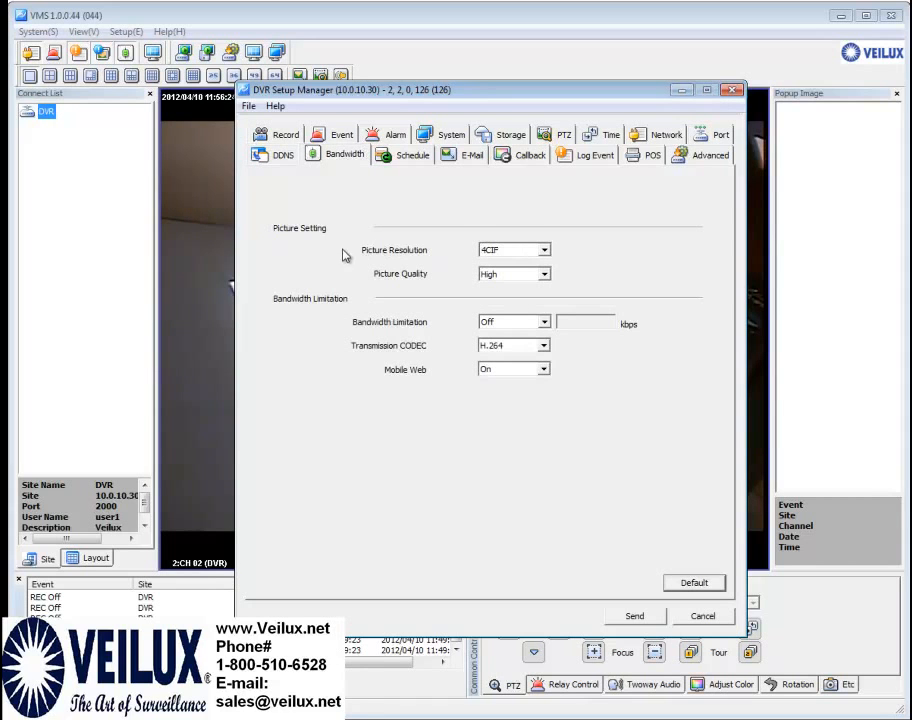
Leave picture quality at High and resolution at 4CIF, then show the weekly Schedule grid
left_click(540, 276)
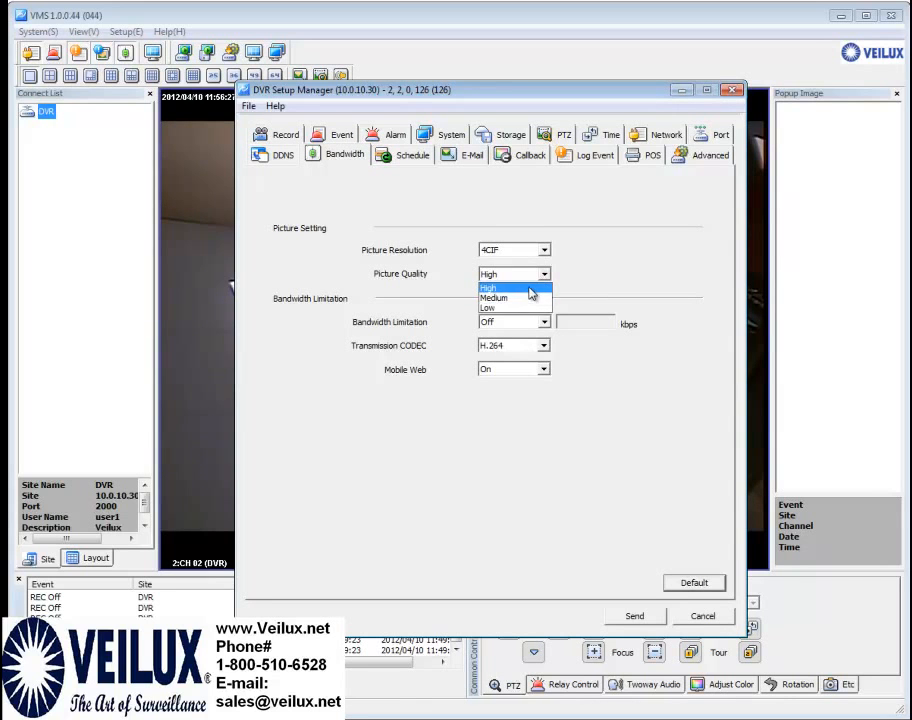
left_click(533, 289)
left_click(545, 250)
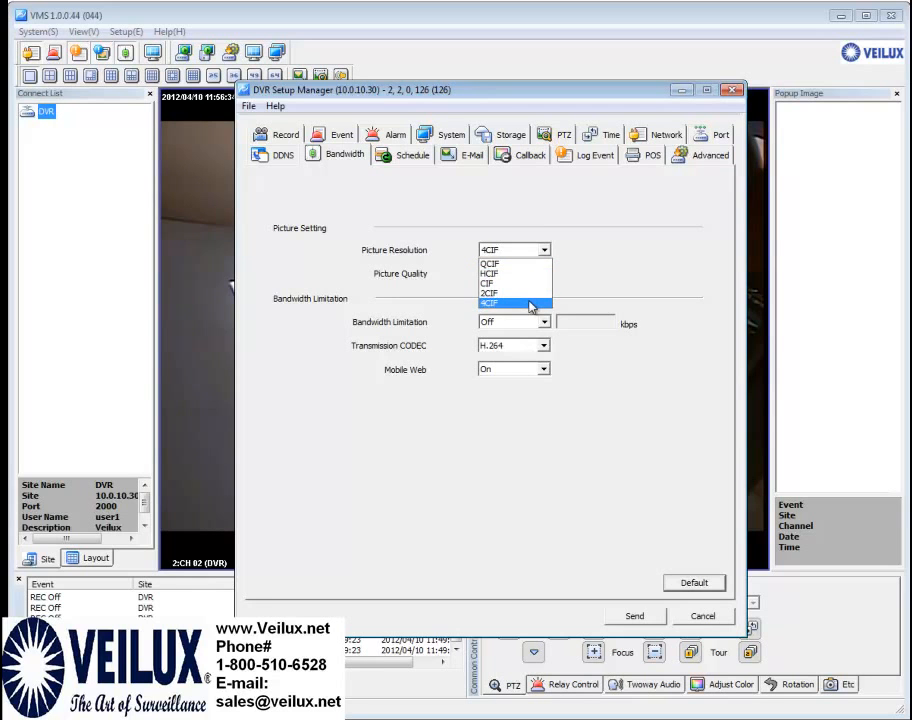
left_click(531, 298)
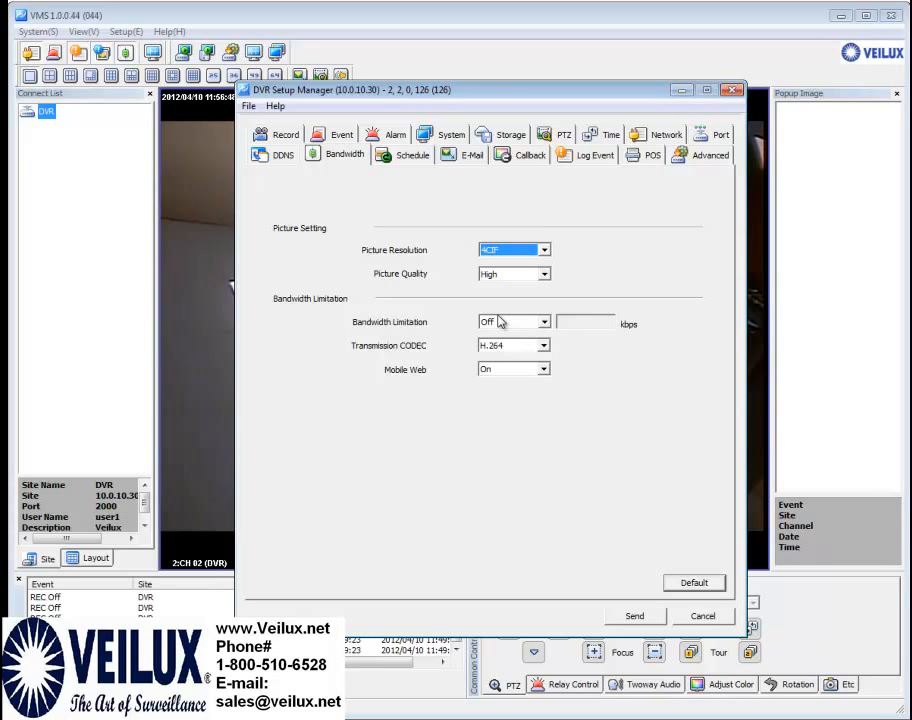
left_click(402, 157)
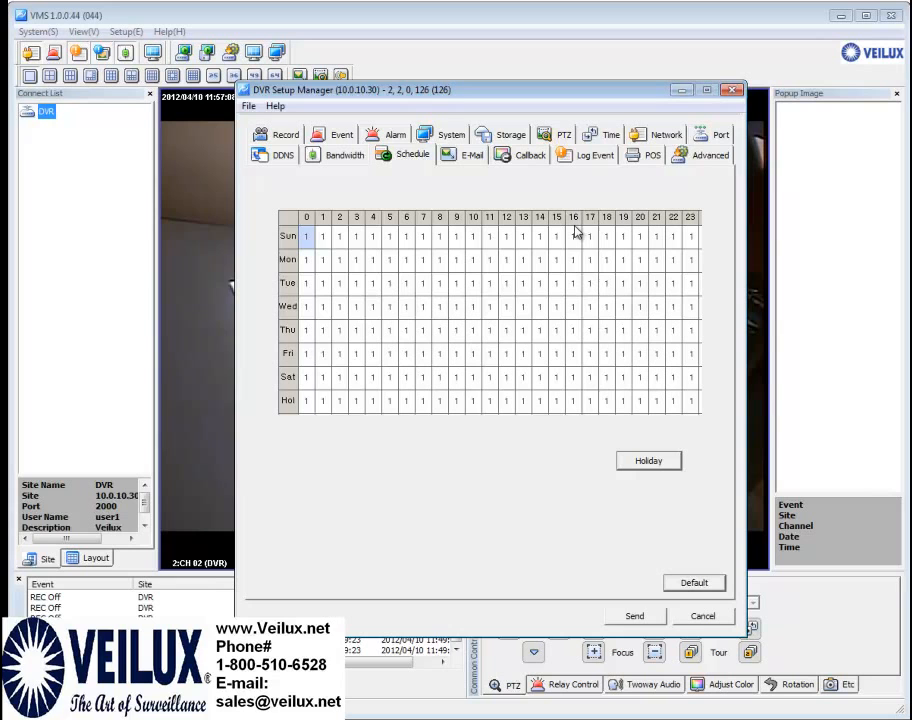
Select Sunday–Wednesday, hours 0–9 on the schedule grid, then show the E-Mail settings
left_click(456, 256)
left_click_drag(311, 238, 464, 326)
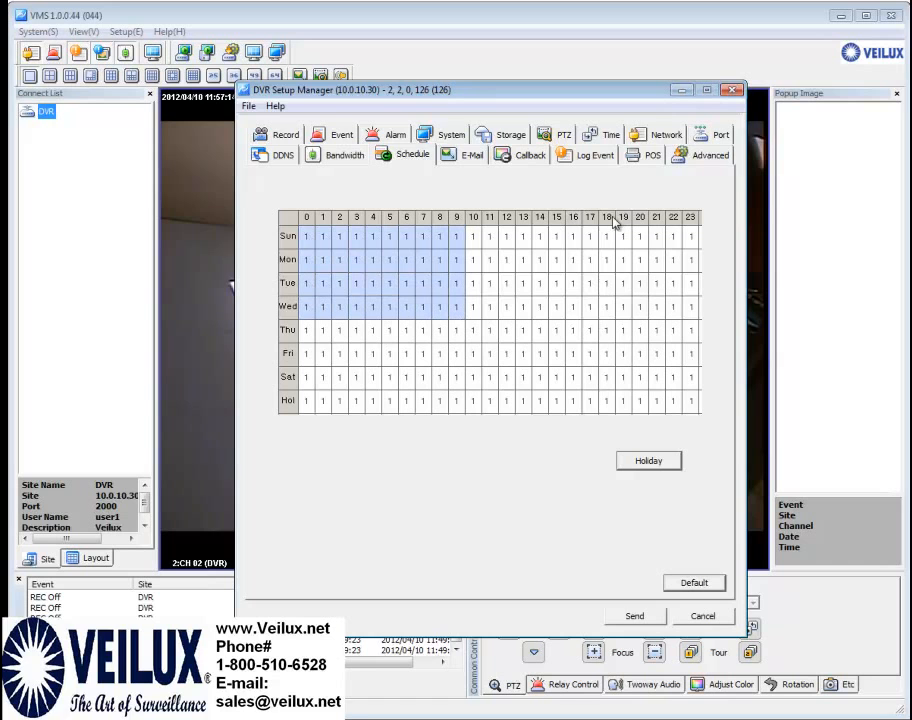
left_click(469, 158)
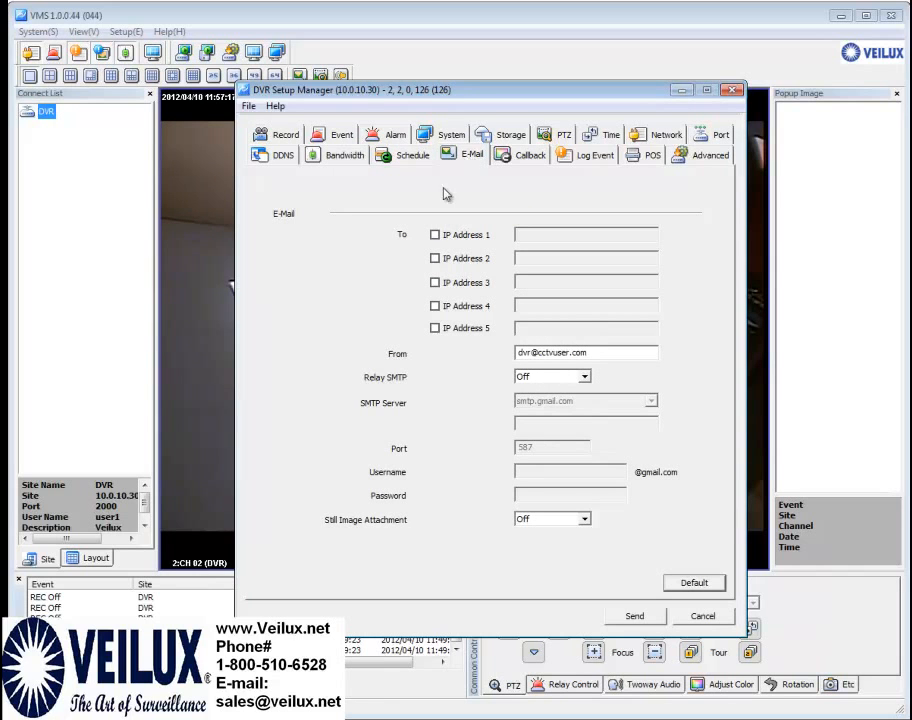
Enable e-mail recipient IP Address 1, leaving it blank, then show the Callback settings
left_click(435, 235)
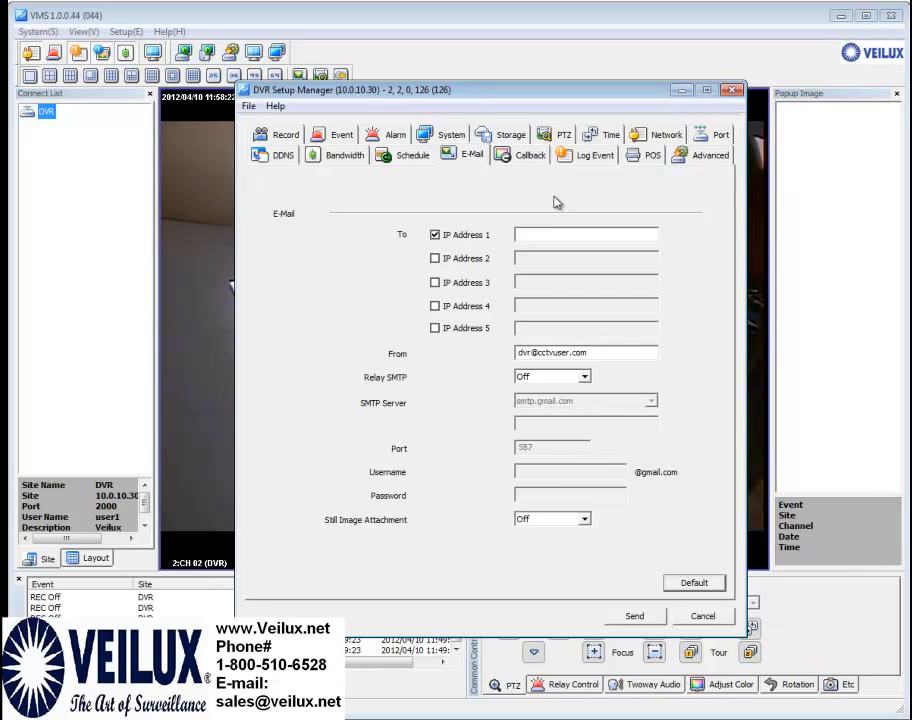
left_click(506, 158)
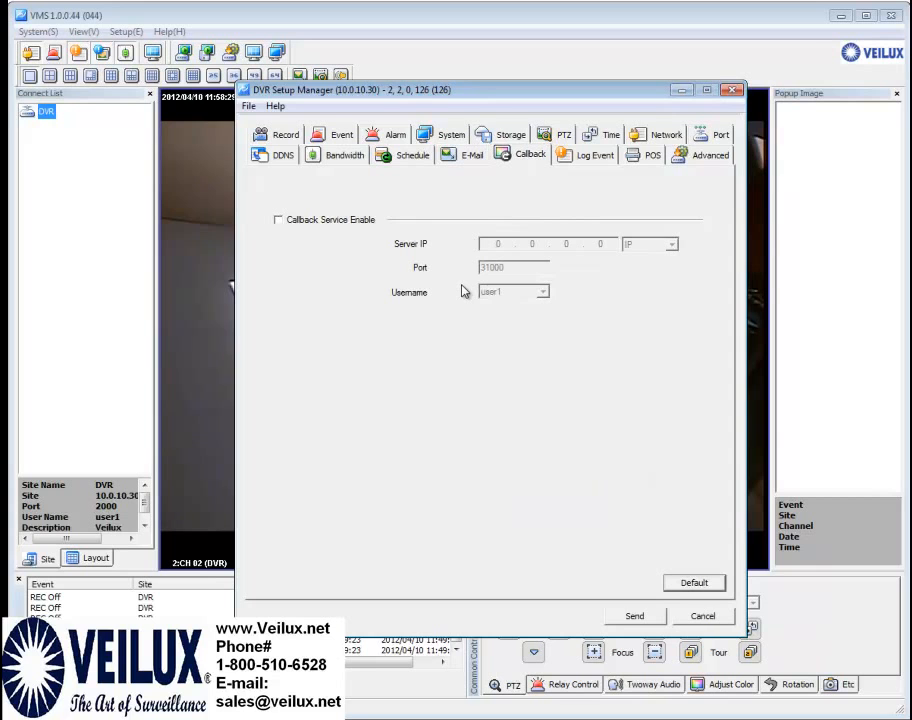
In Log Event, keep Motion and Sensor logging On for CH 02
left_click(580, 158)
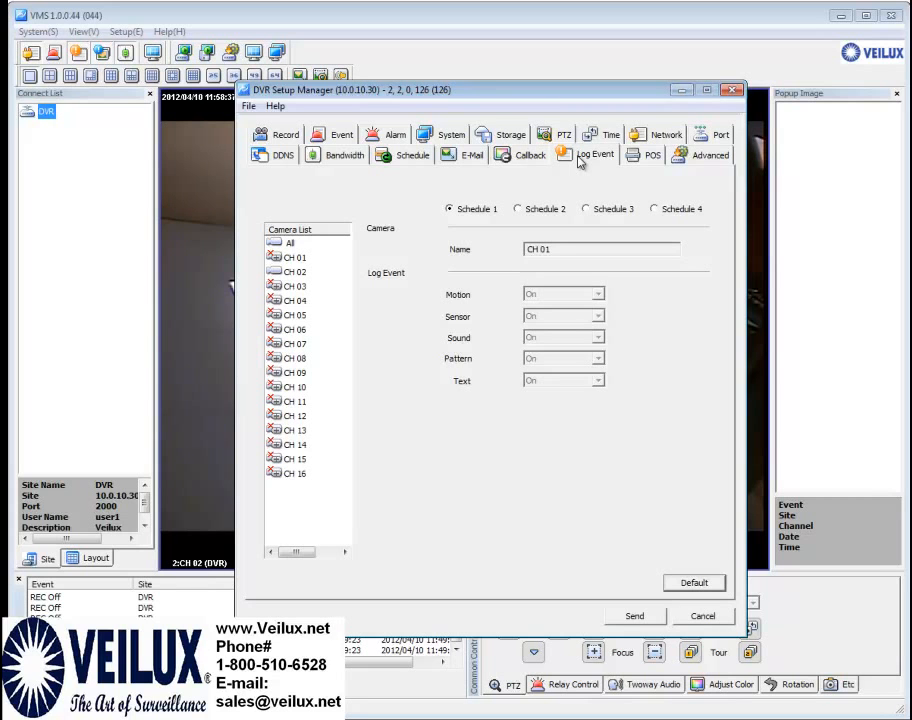
left_click(293, 272)
left_click(597, 291)
left_click(600, 300)
left_click(600, 316)
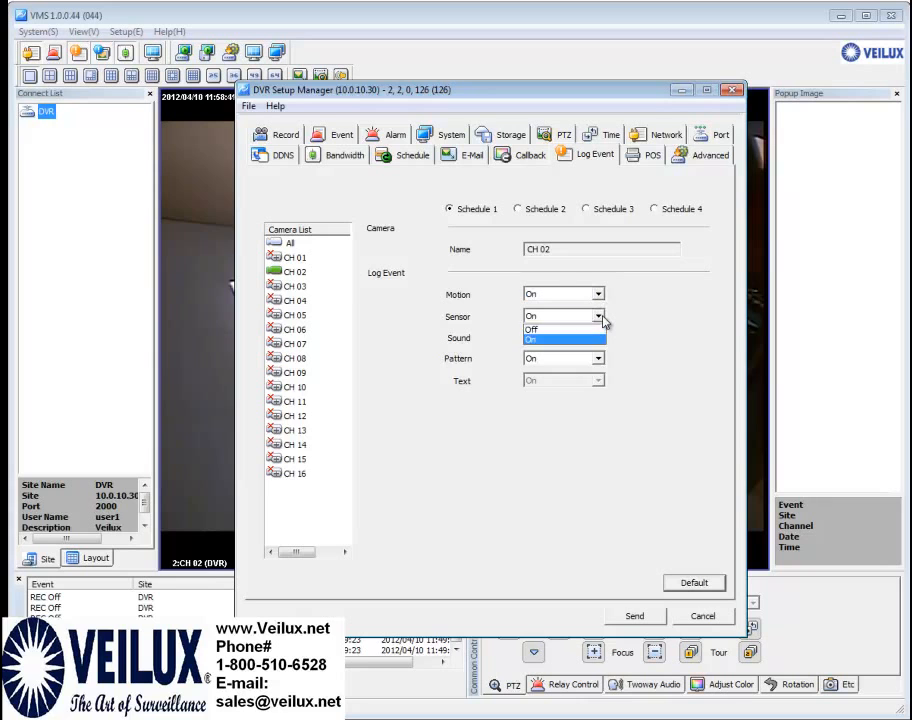
left_click(598, 339)
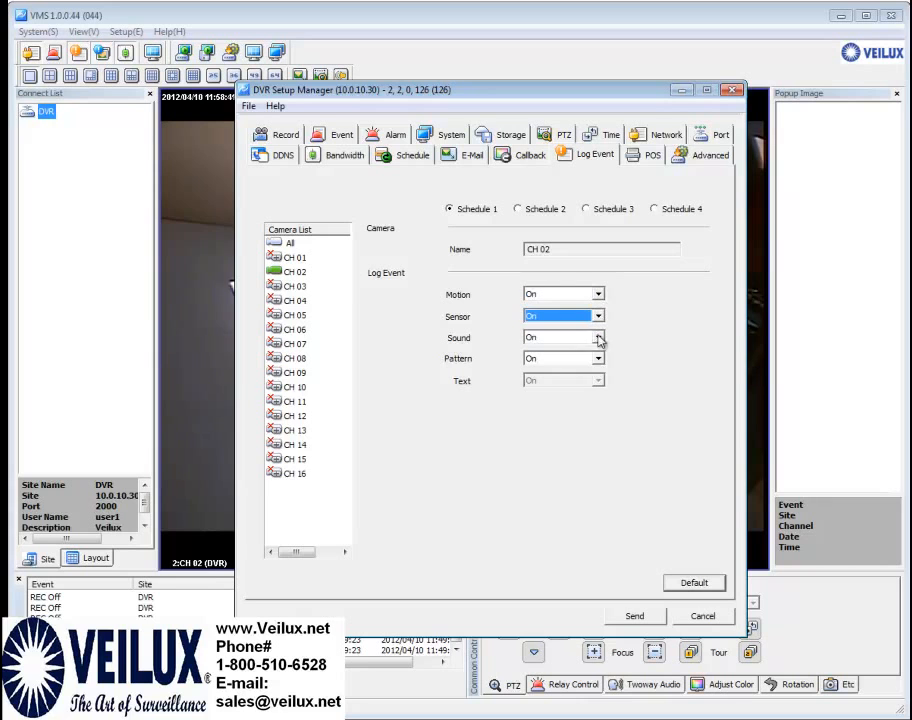
Show CH 02's POS settings: protocol NONE, baud rate 9600, ASCII
left_click(642, 158)
left_click(288, 258)
left_click(290, 273)
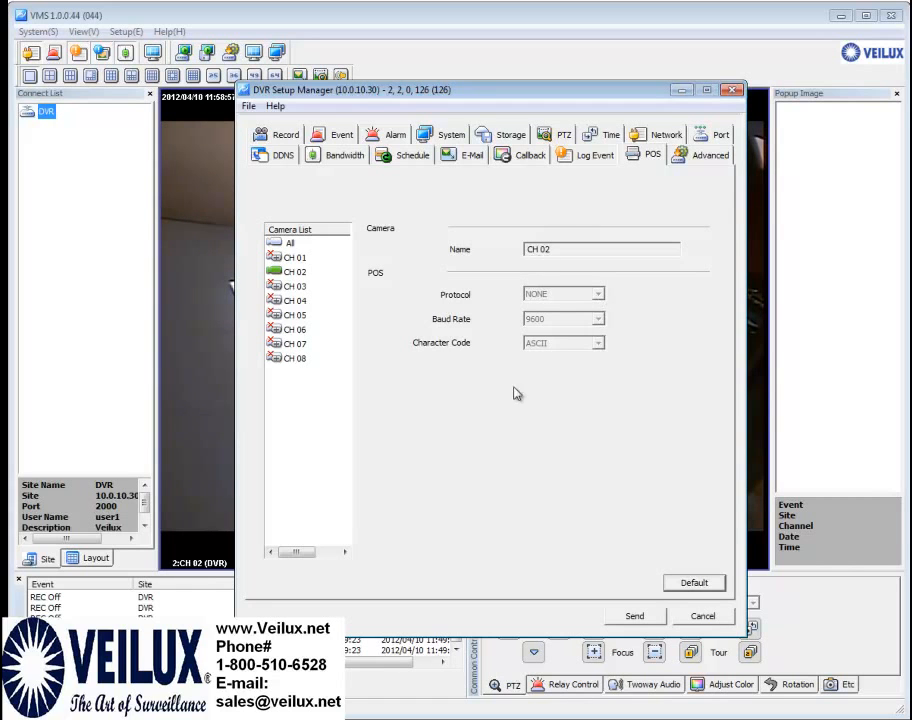
Review the Advanced settings, close DVR Setup Manager, and check then close the Site Manager
left_click(687, 163)
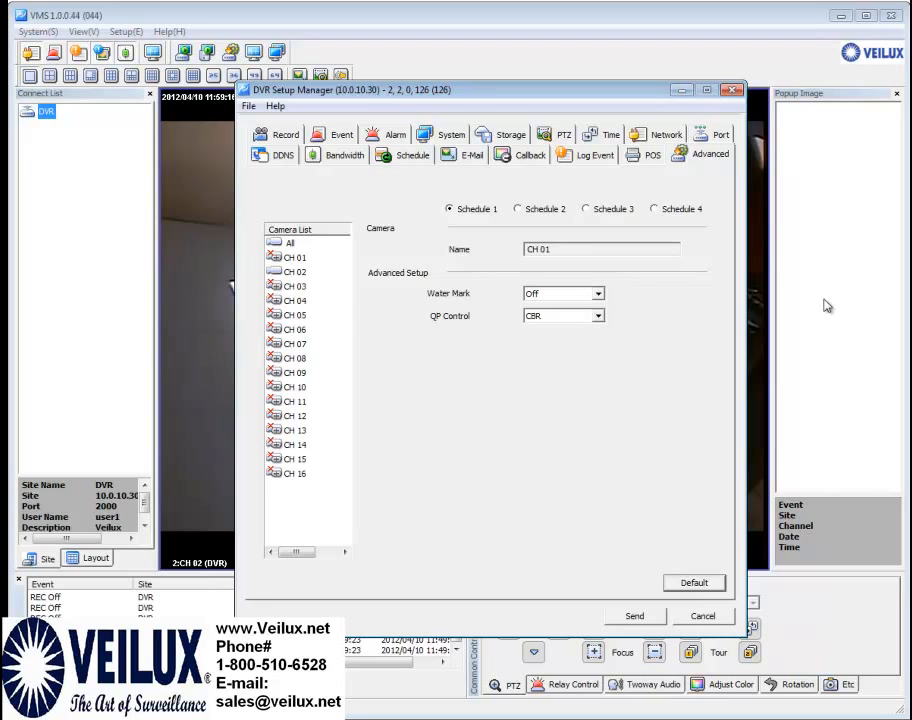
left_click(732, 91)
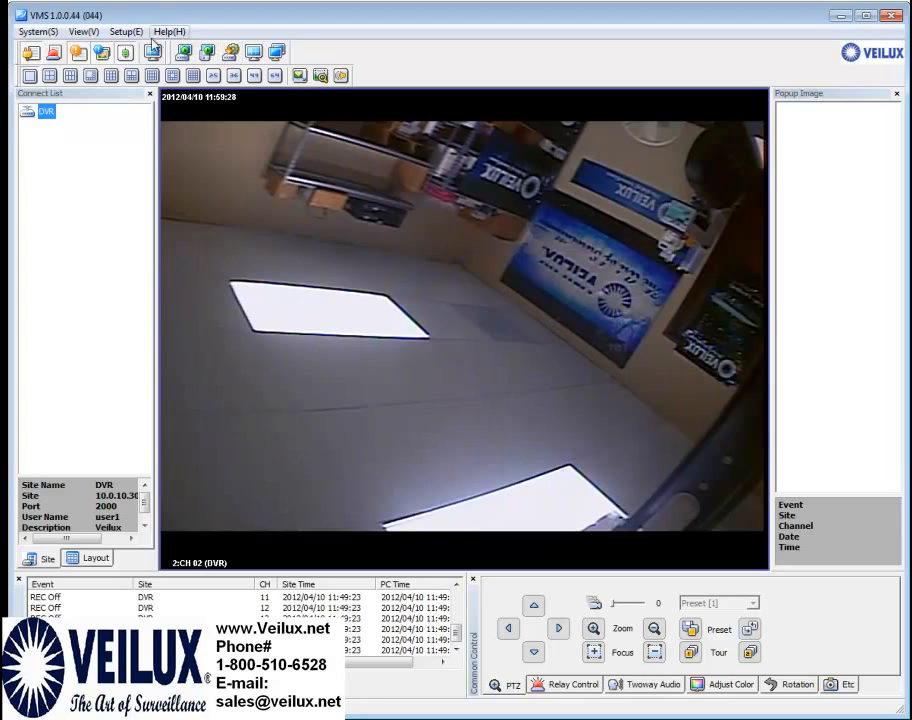
left_click(125, 33)
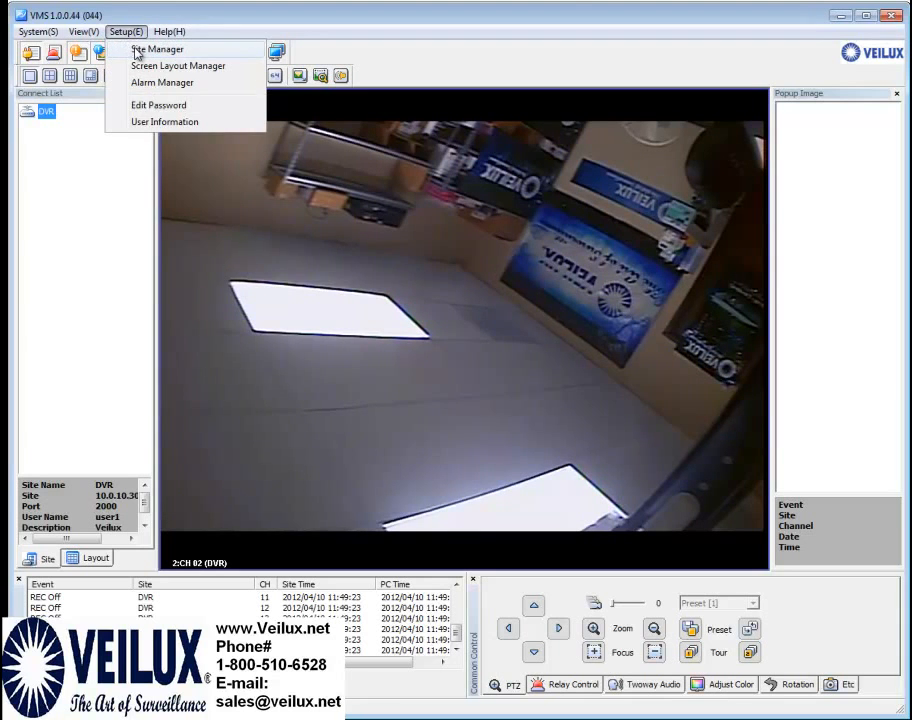
left_click(136, 49)
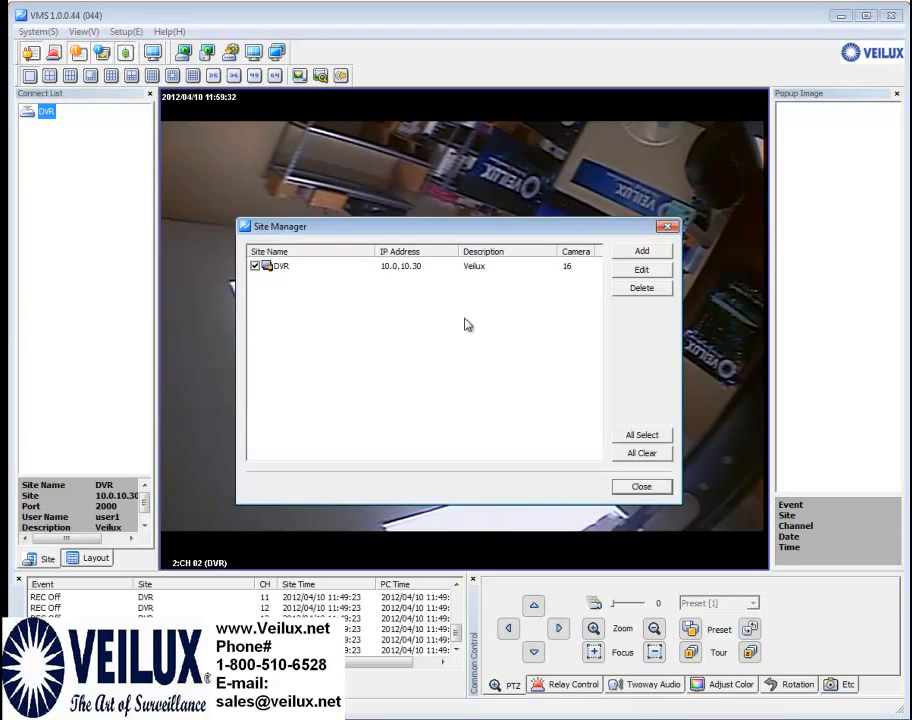
left_click(636, 486)
Switch to the 64-split layout and move CH 02's feed into the first grid cell
left_click(274, 76)
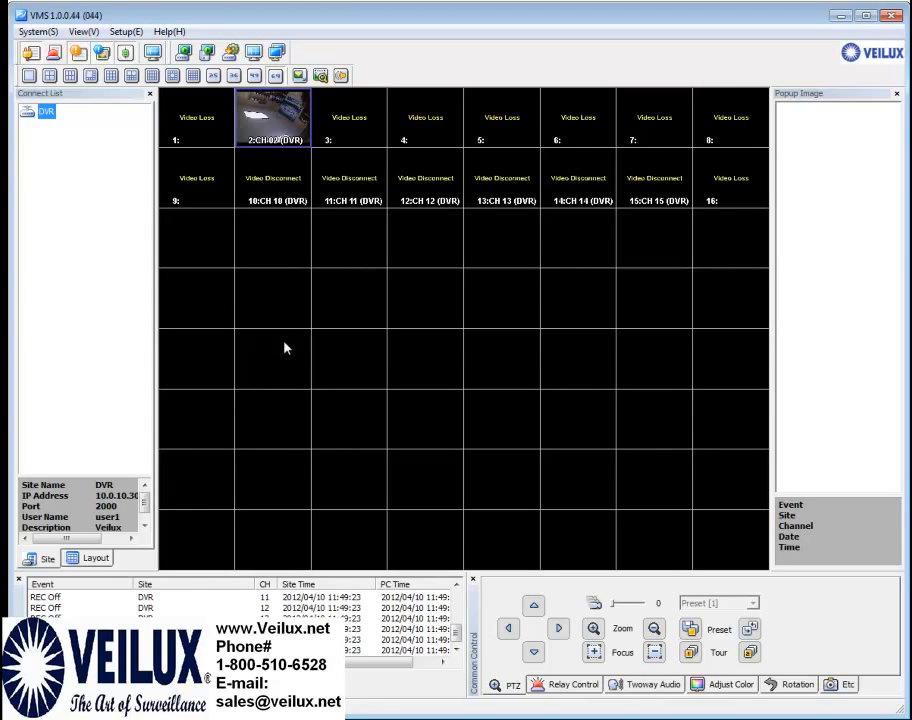
left_click(189, 131)
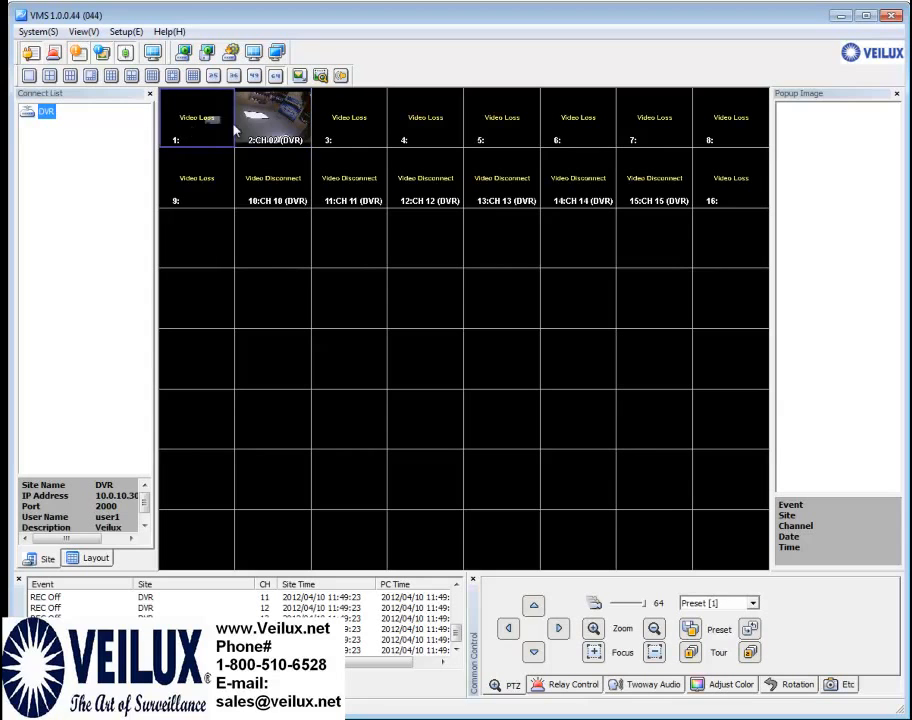
left_click_drag(278, 127, 278, 127)
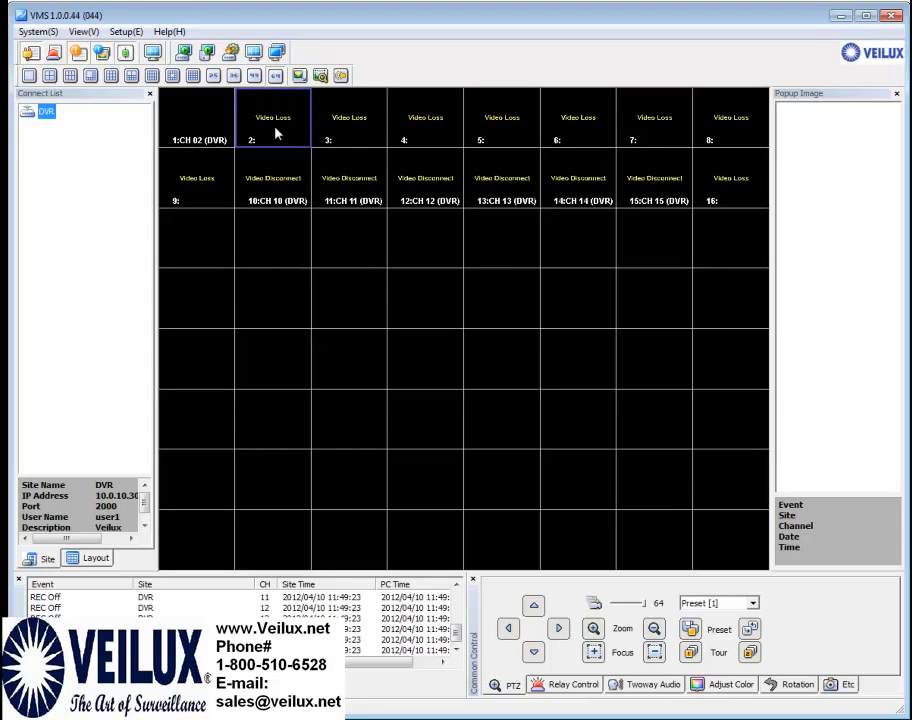